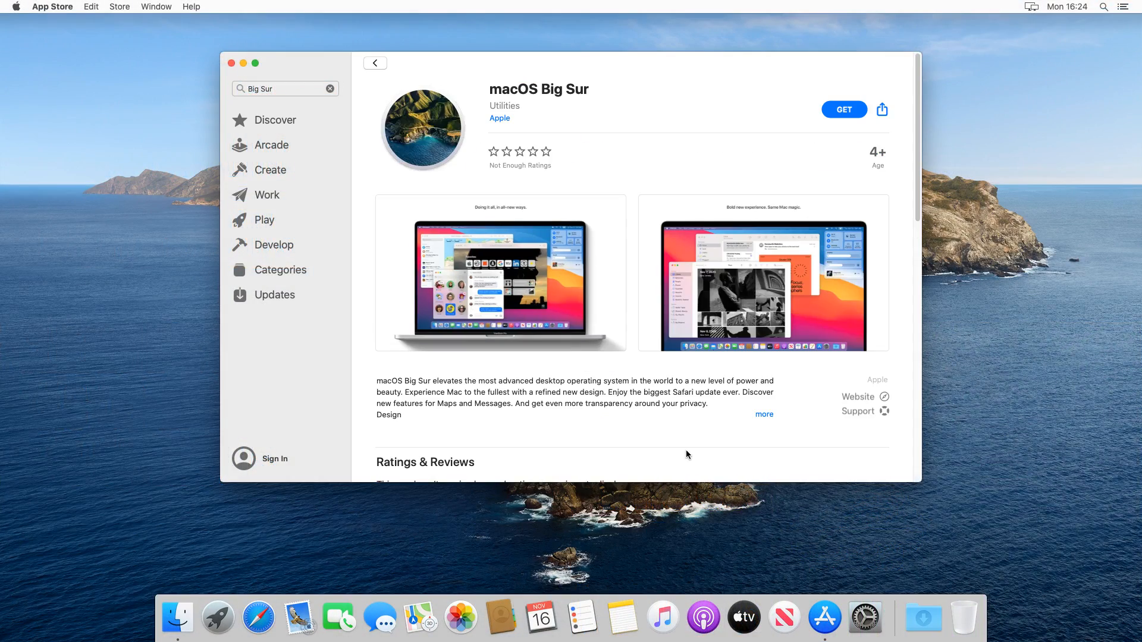
Get macOS Big Sur from its App Store page and confirm the download of version 11.0.1
left_click(842, 111)
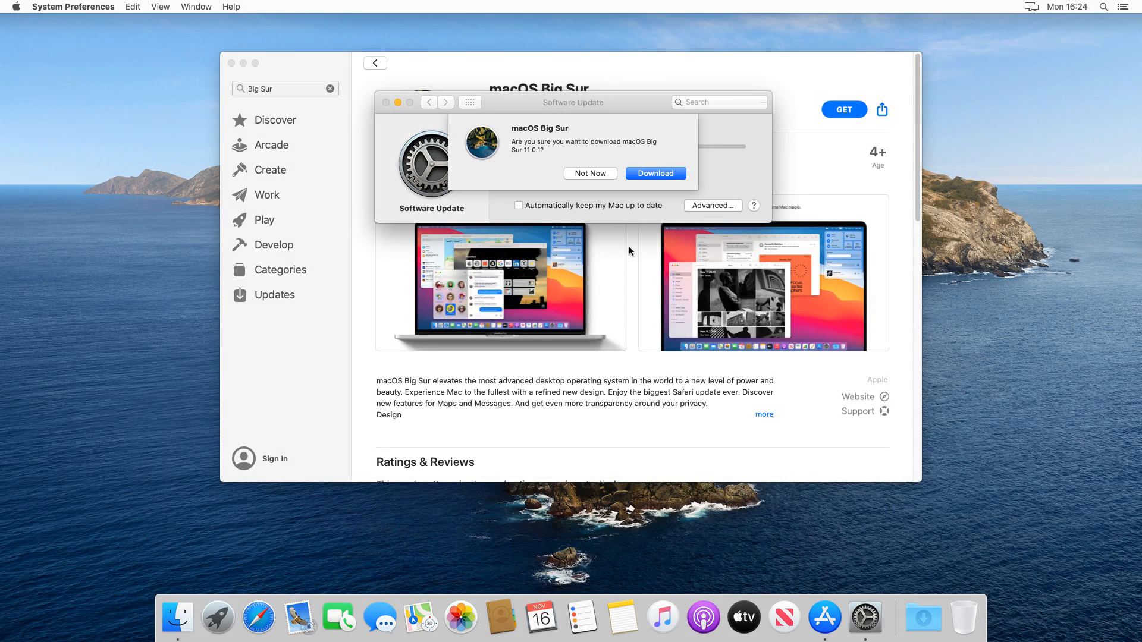
left_click(654, 173)
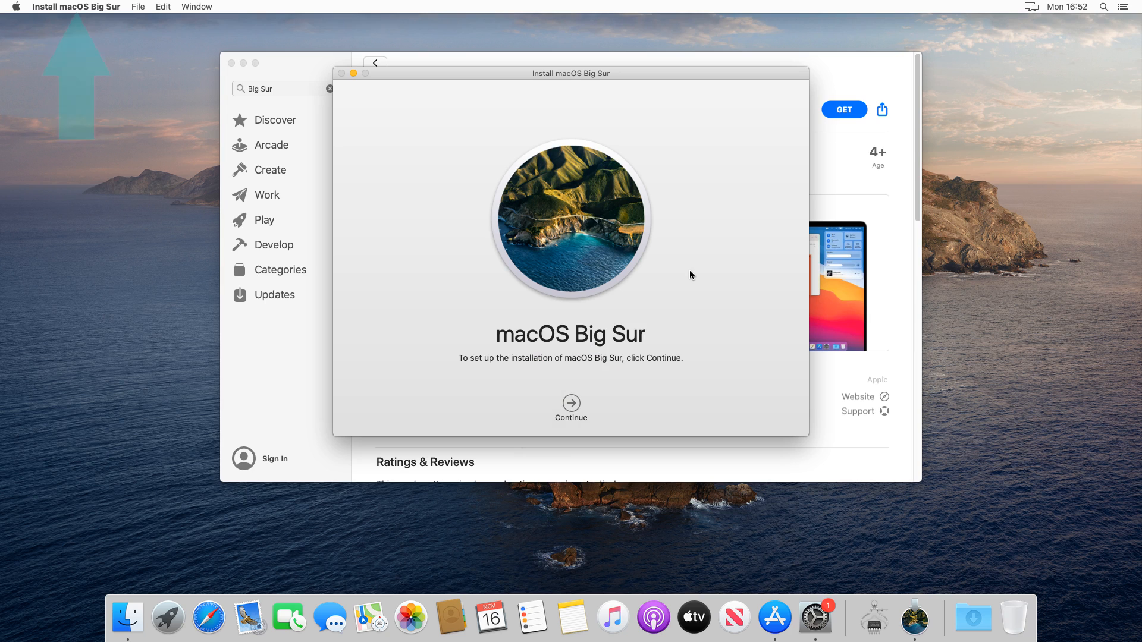
Quit the macOS Big Sur installer and close the Software Update and App Store windows
left_click(110, 8)
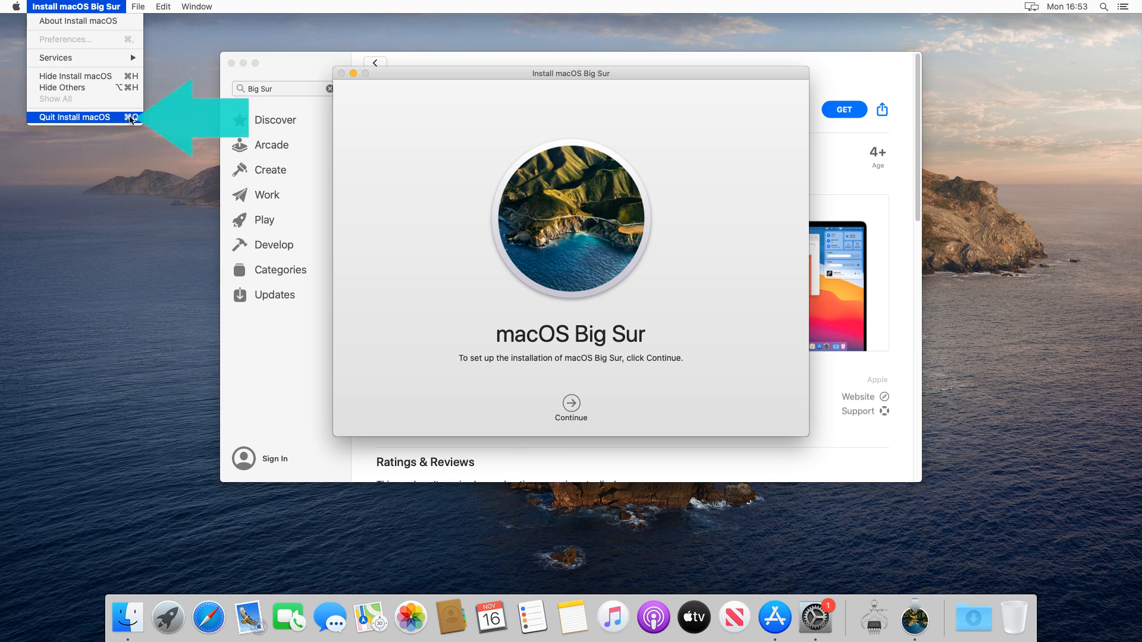
left_click(89, 117)
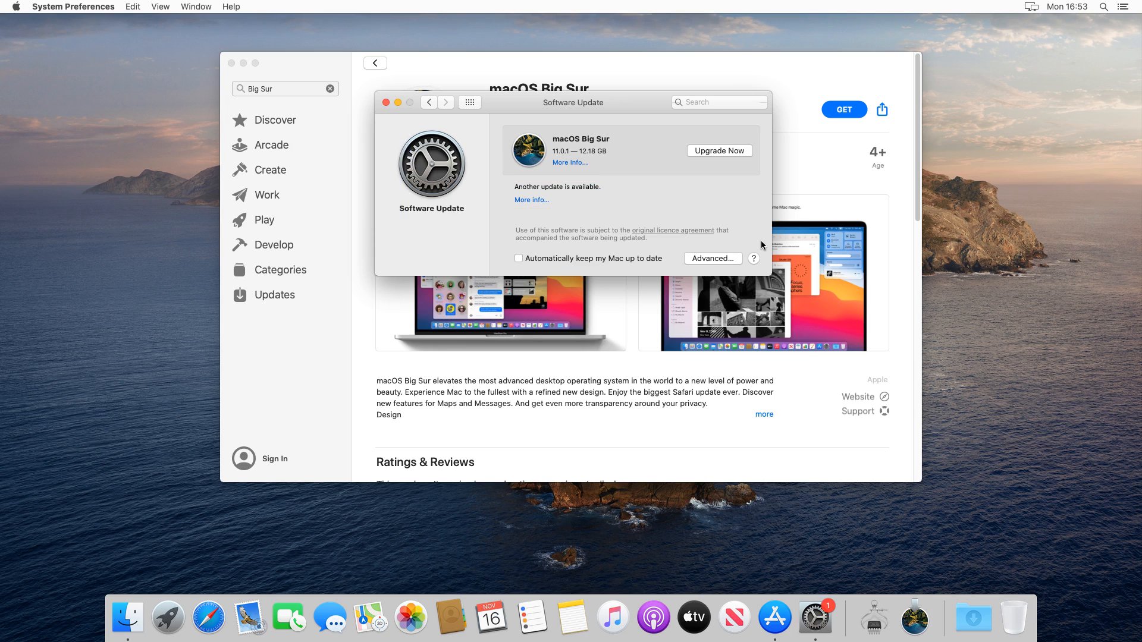
left_click(385, 102)
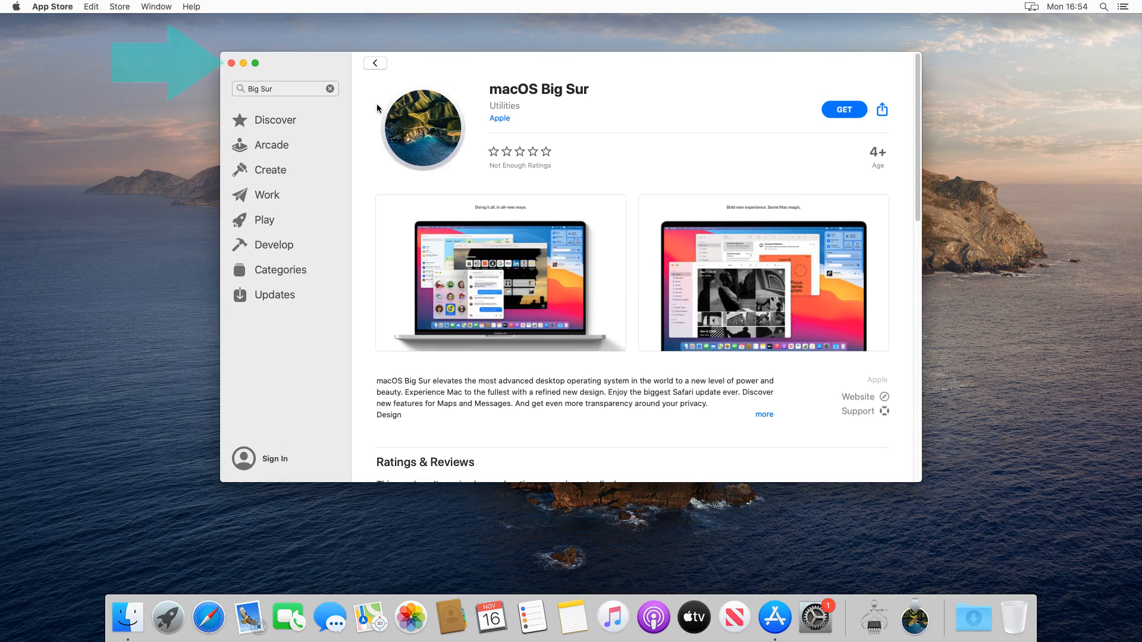
left_click(229, 62)
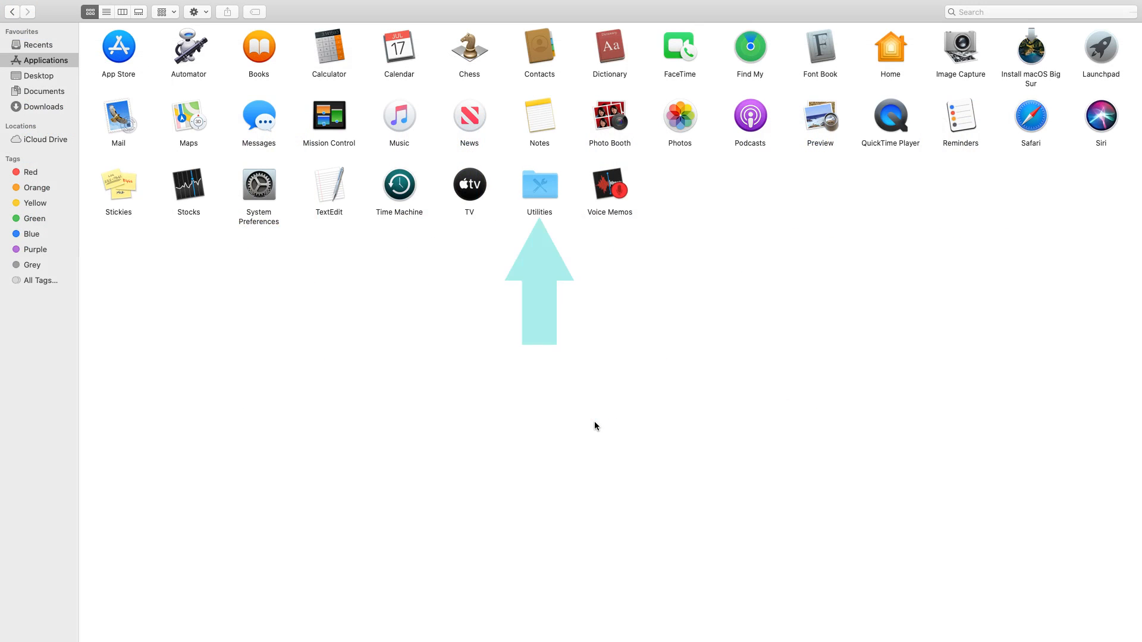
From Utilities, use Terminal to attach /tmp/BigSur.dmg at /Volumes/BigSur with -noverify and run createinstallmedia on that volume with --nointeraction
double_click(529, 200)
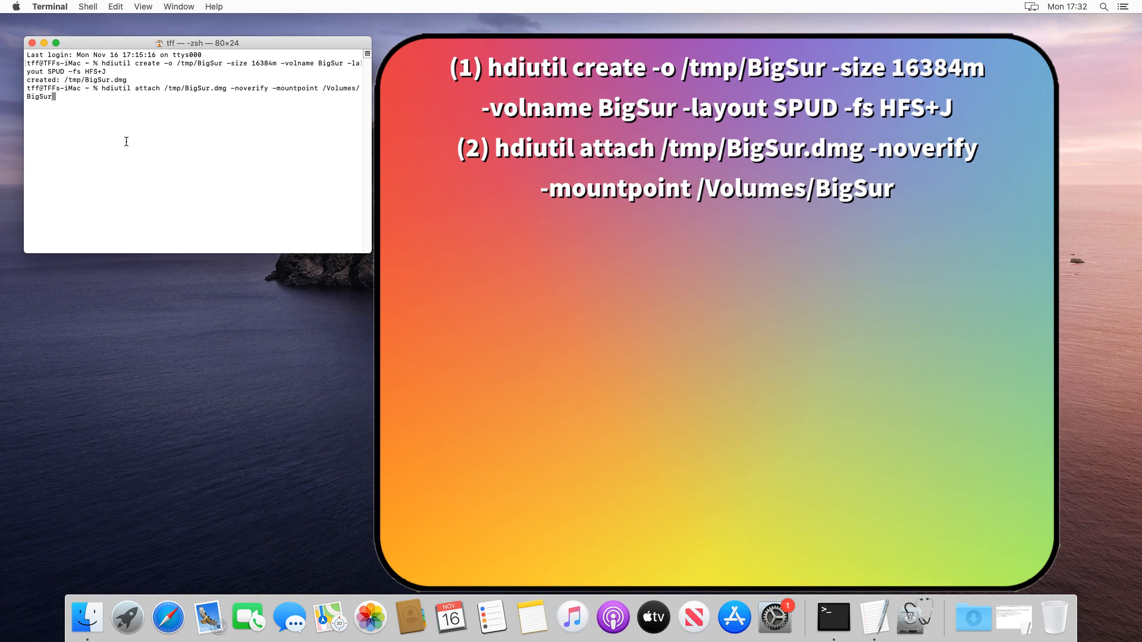
key("Return")
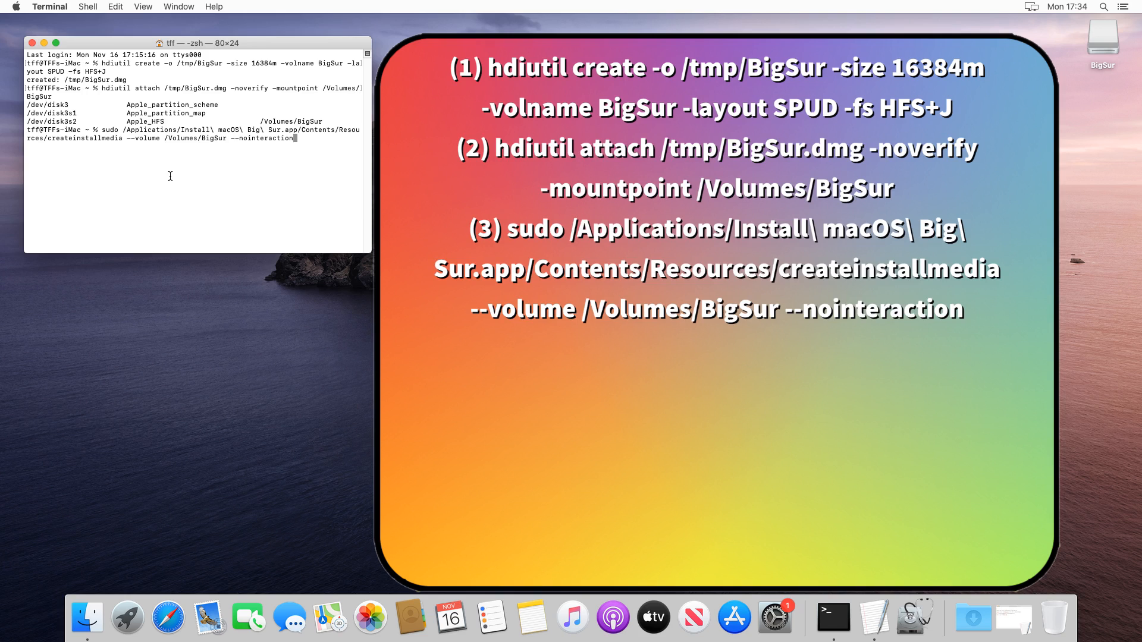
key("Return")
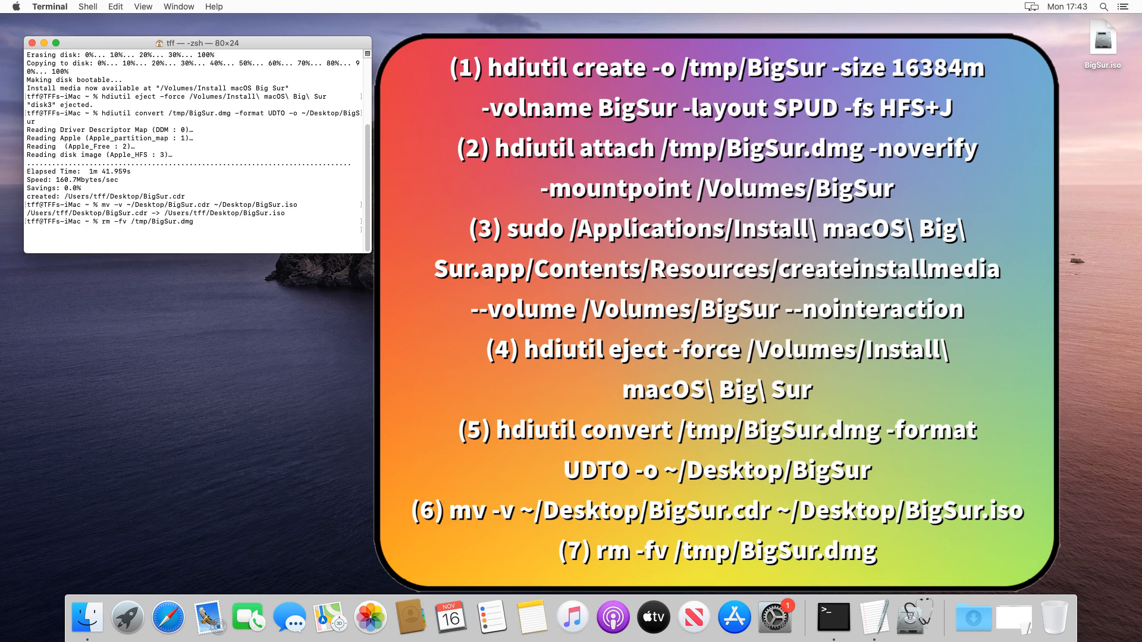
Delete the temporary disk image with rm -fv /tmp/BigSur.dmg
key("Return")
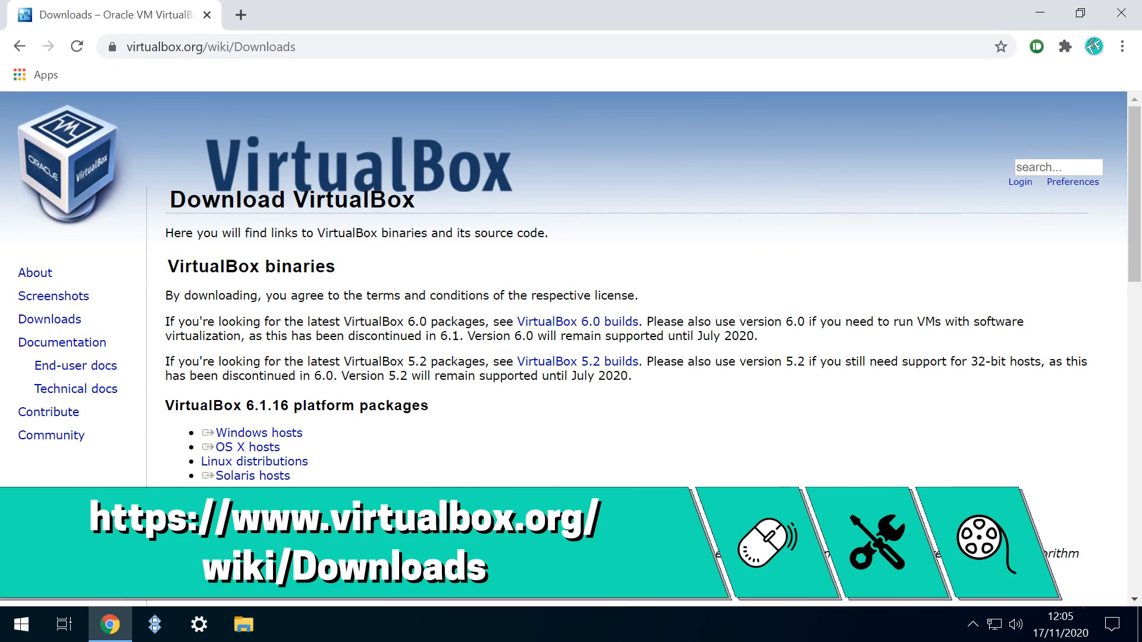
On Windows, download the VirtualBox 6.1.16 package for Windows hosts and set the allowed app source in Apps & features to Anywhere
left_click(260, 433)
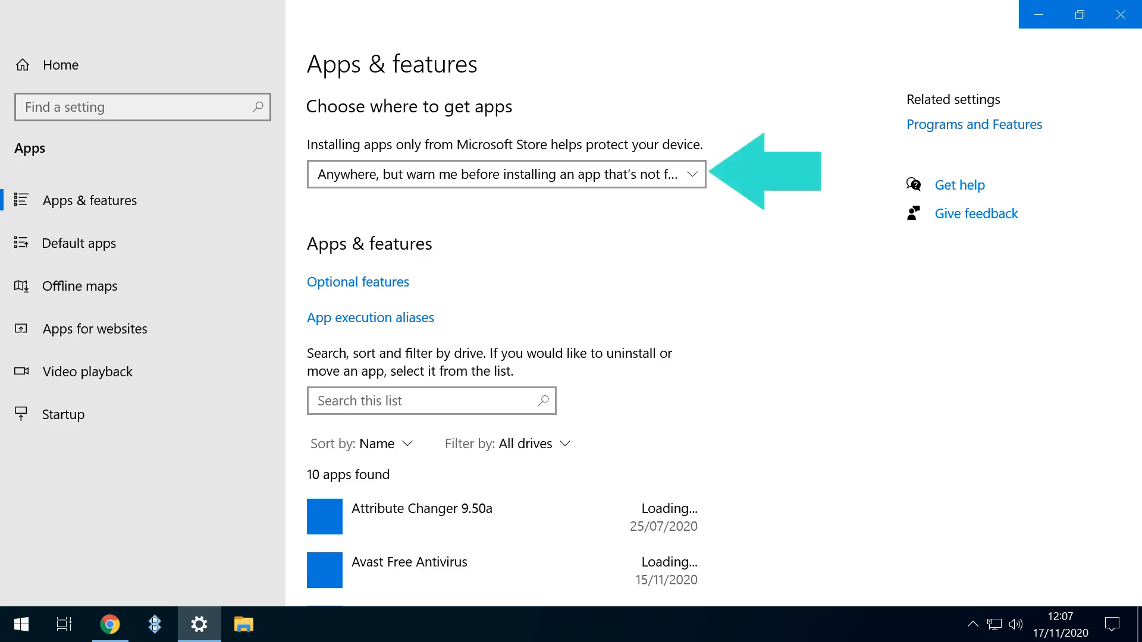
left_click(509, 174)
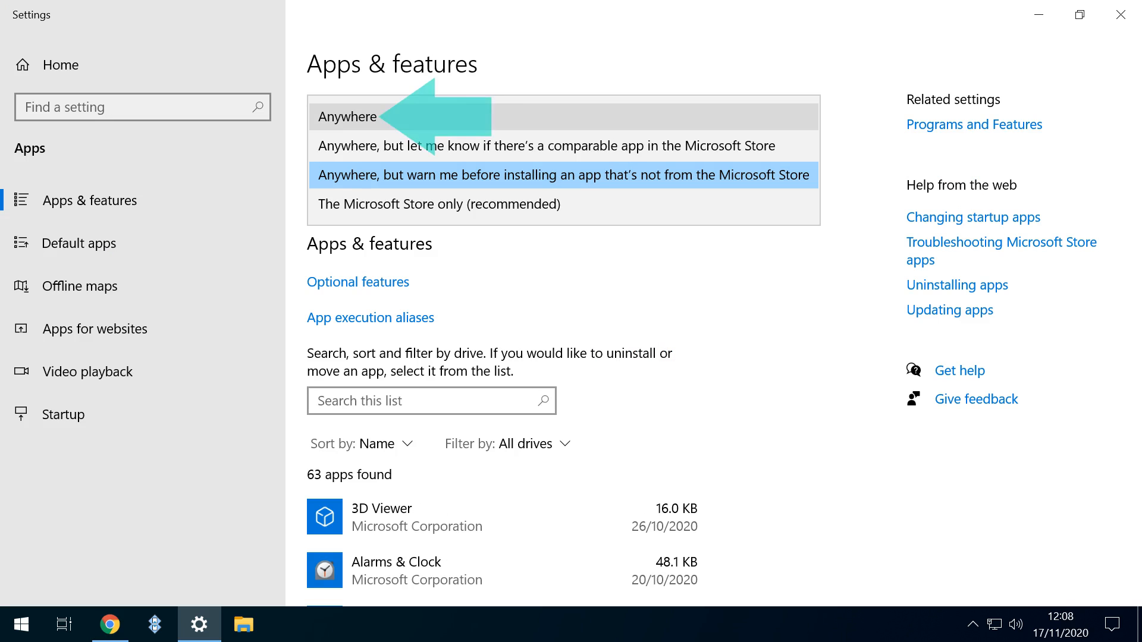
left_click(347, 116)
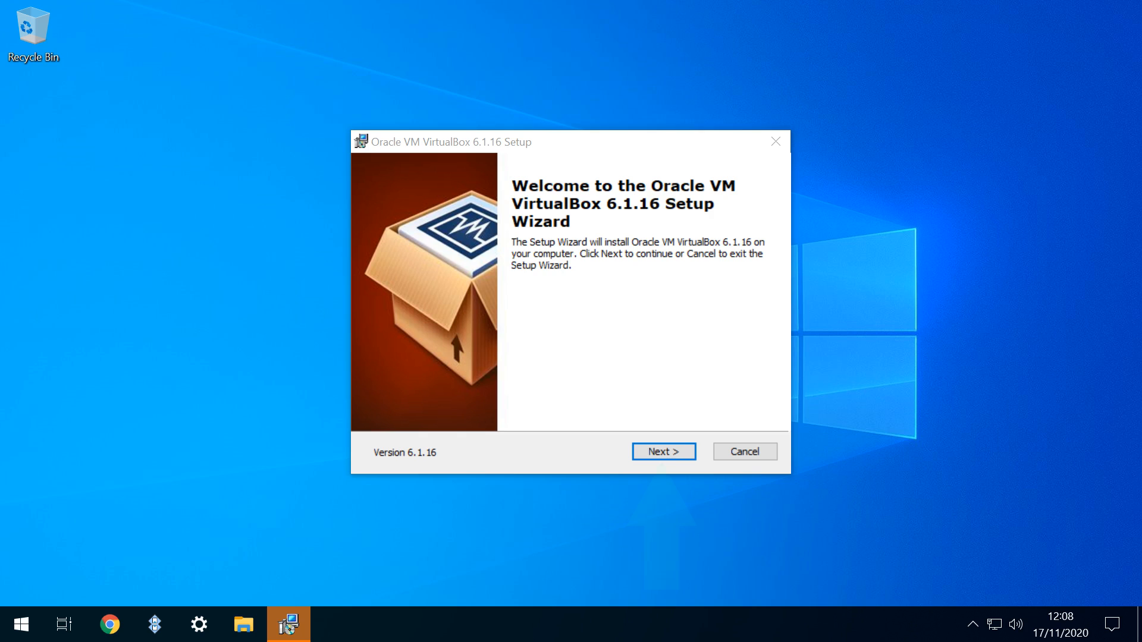
Go through the VirtualBox setup wizard's feature selection and set the destination folder to C:\Program Files\Applications\Utilities\Emulation\VirtualBox\
key("Return")
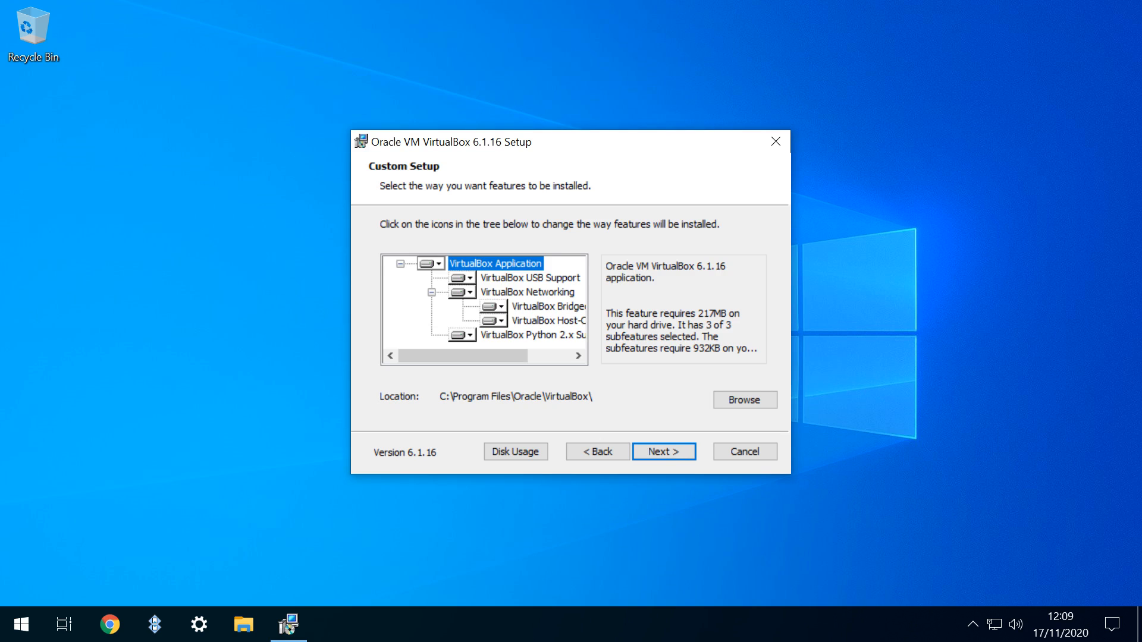
left_click(527, 292)
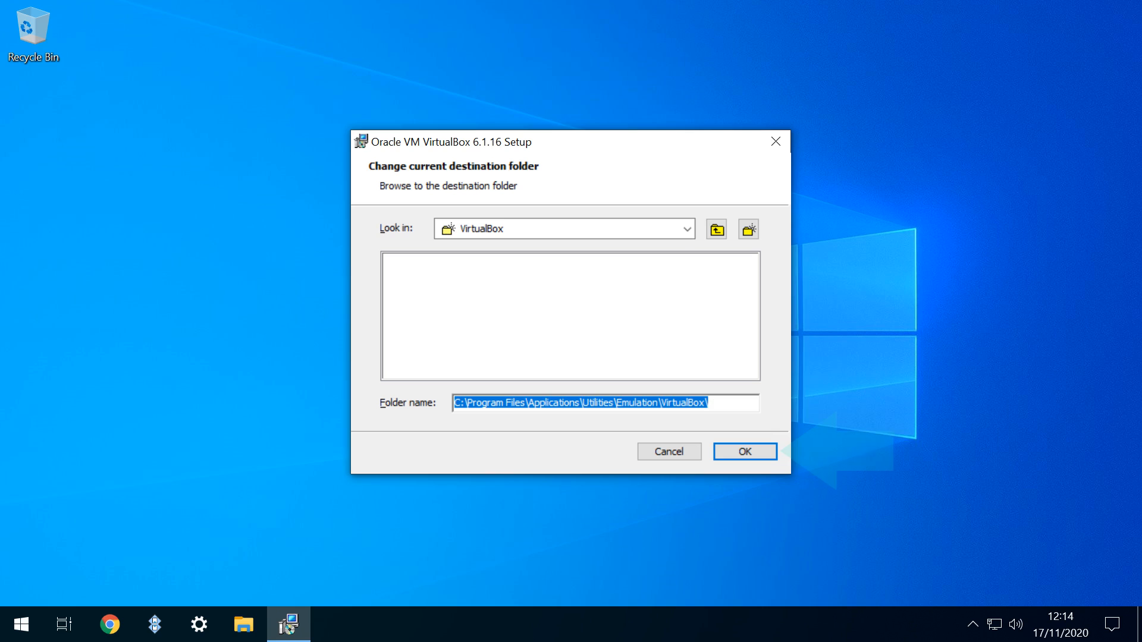
key("Return")
key("Return")
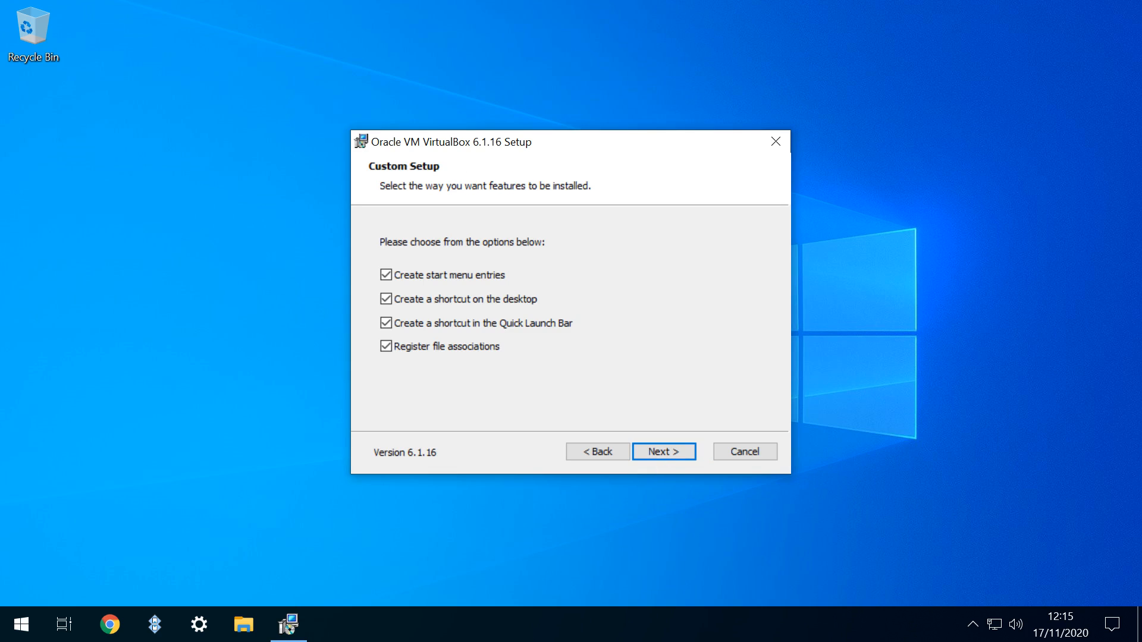
Install VirtualBox with all shortcuts and file associations, accept the network reset, and finish by starting it in a maximized window
key("Return")
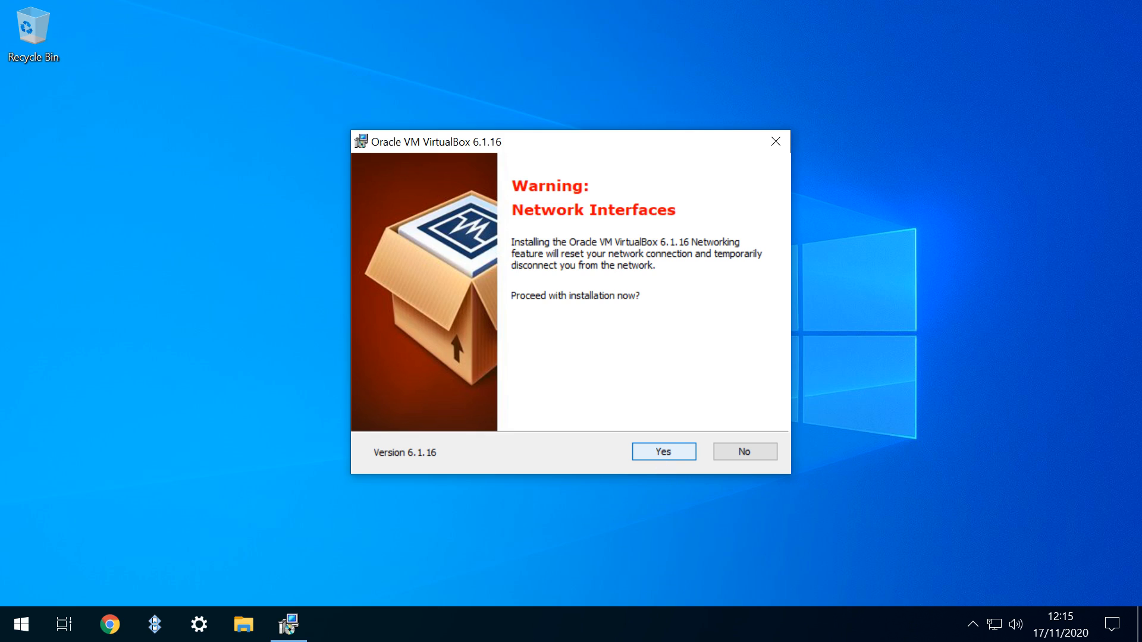
key("Return")
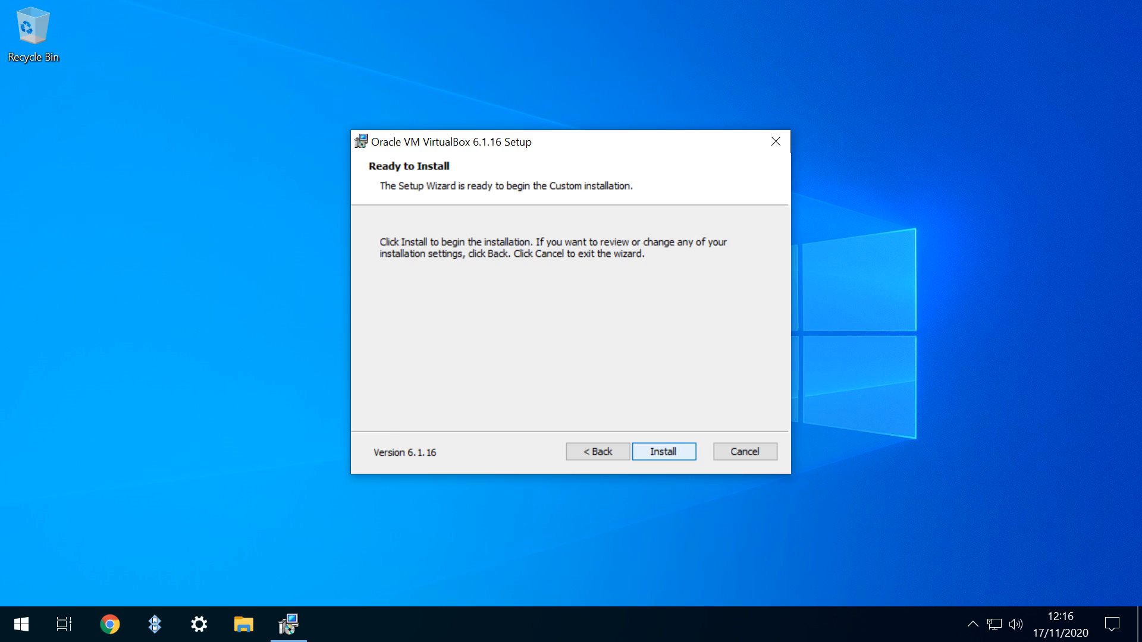
key("Return")
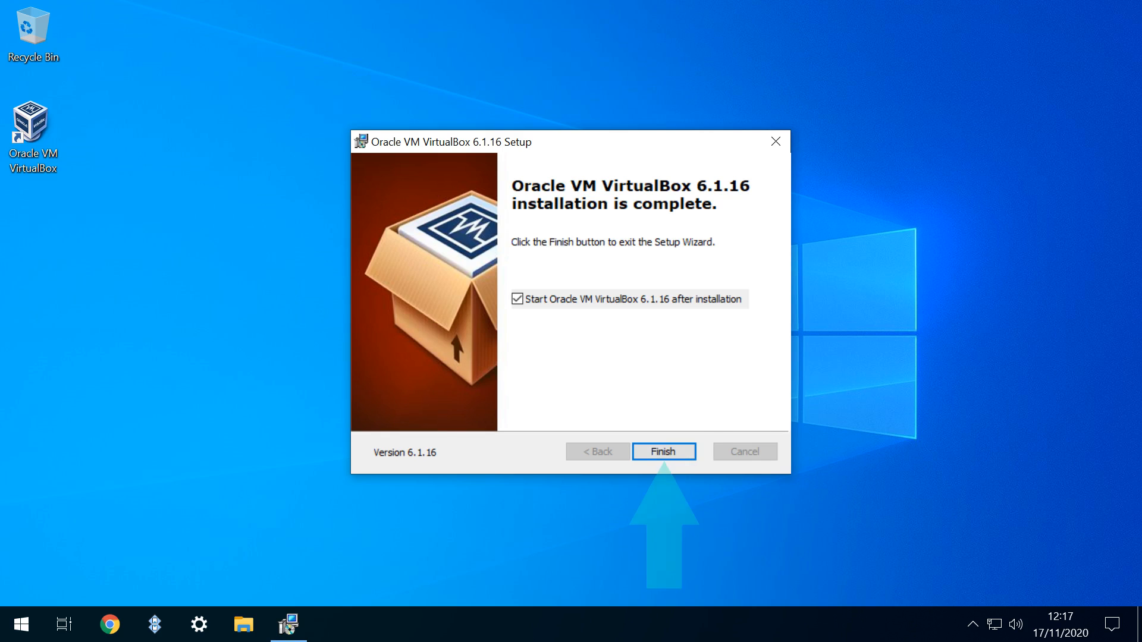
key("Return")
key("super+Up")
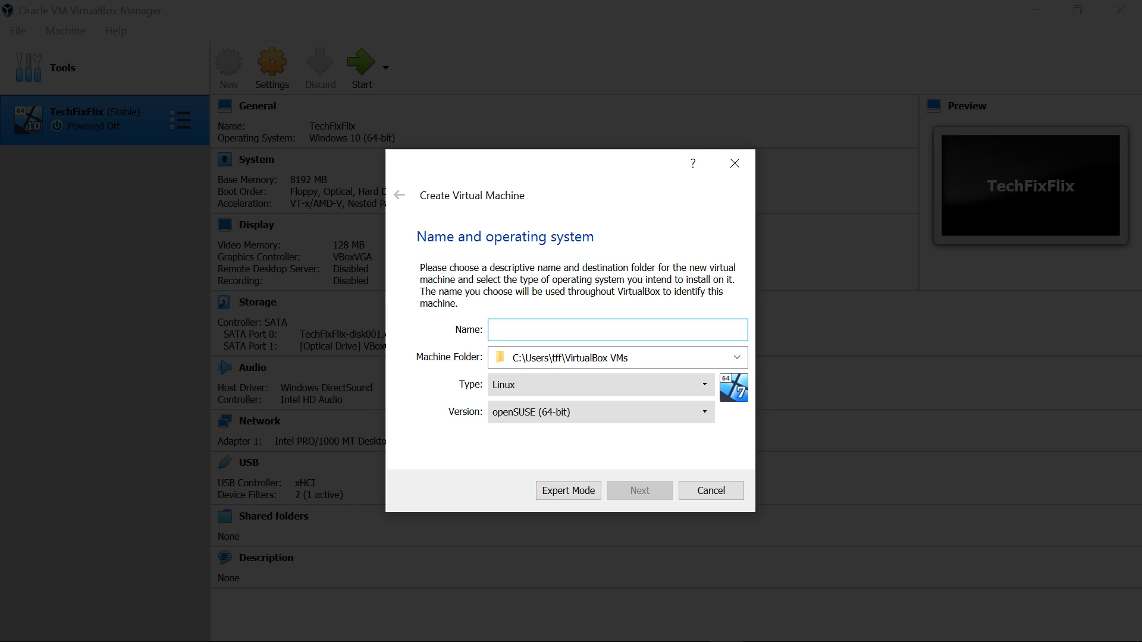
Name the new virtual machine Big Sur and set its type to Mac OS X and version to Mac OS X (64-bit)
type("Big Sur")
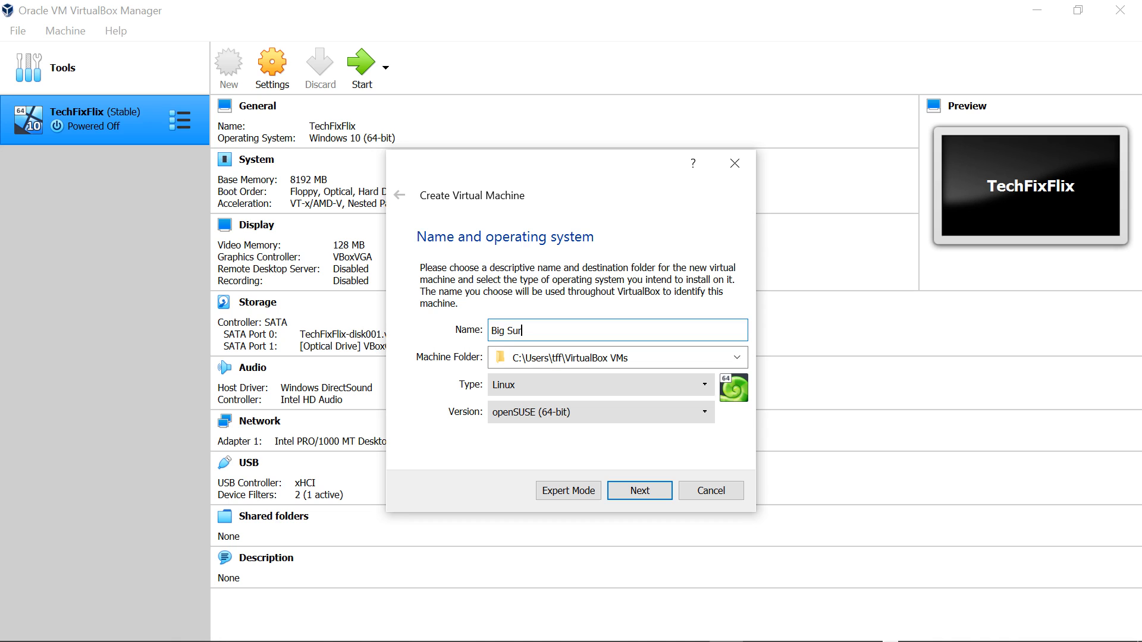
left_click(598, 385)
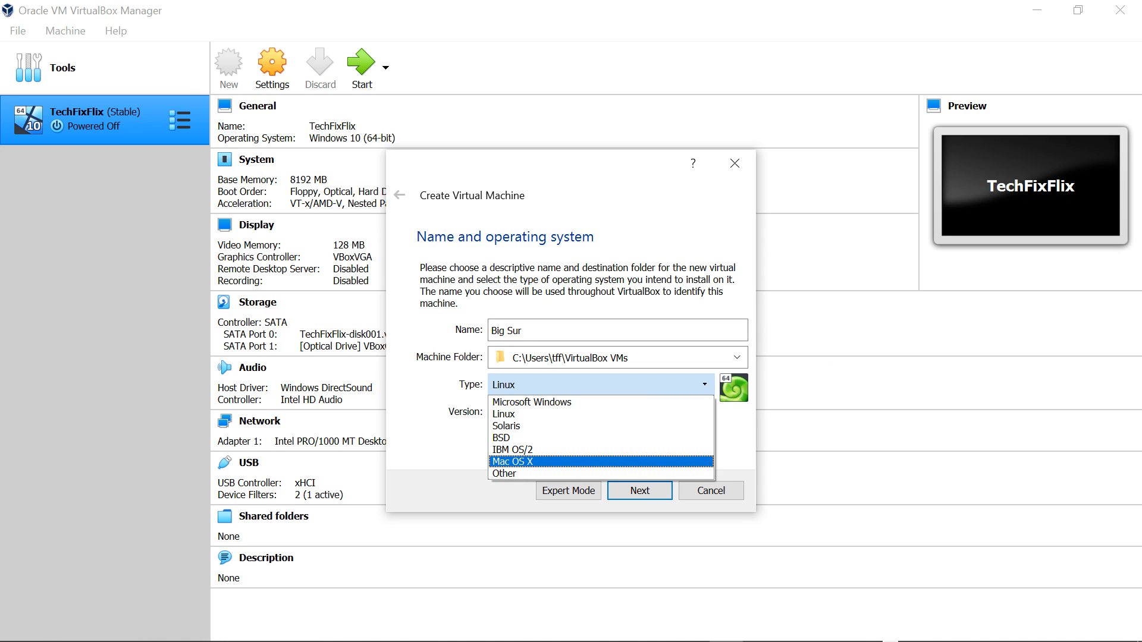
key("Return")
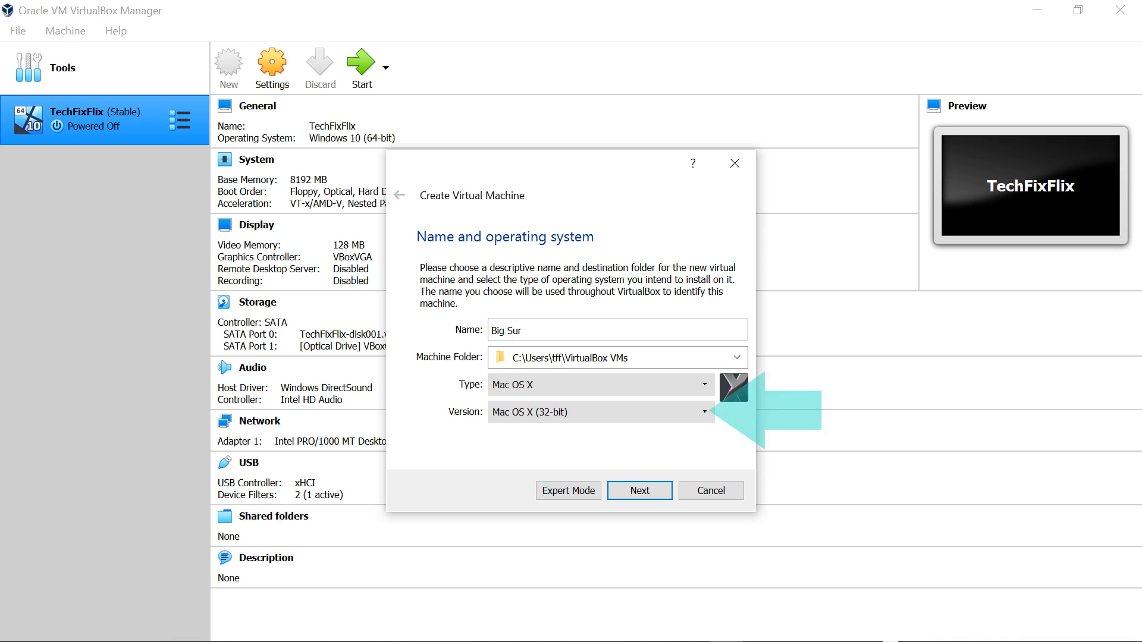
left_click(600, 412)
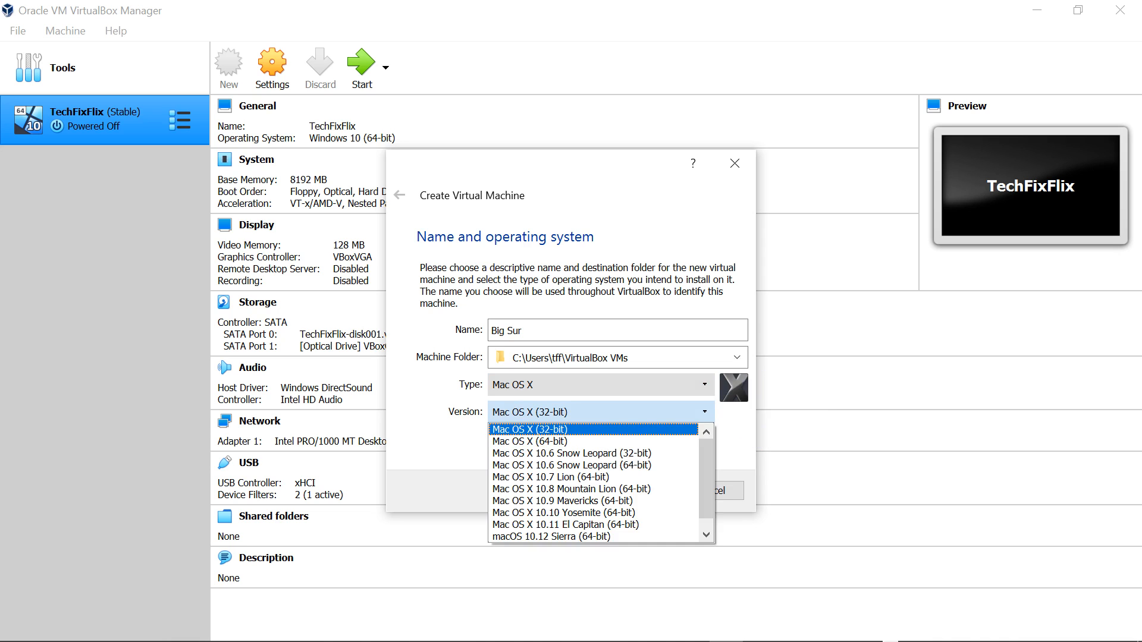
key("Down")
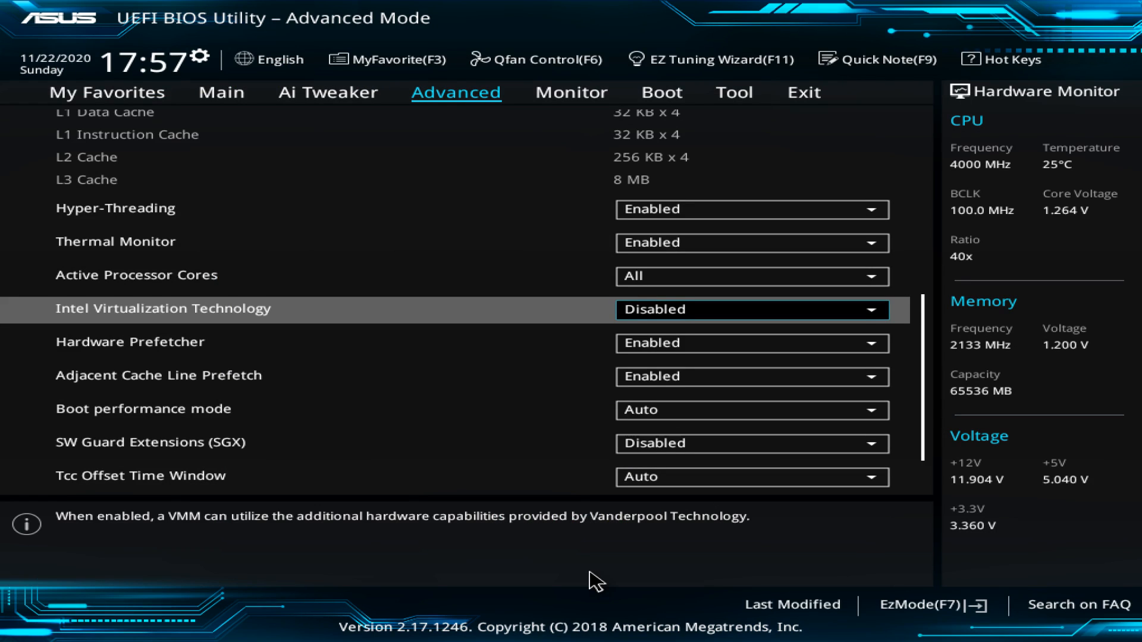
Set Intel Virtualization Technology to Enabled in the computer's UEFI BIOS advanced CPU settings
left_click(871, 310)
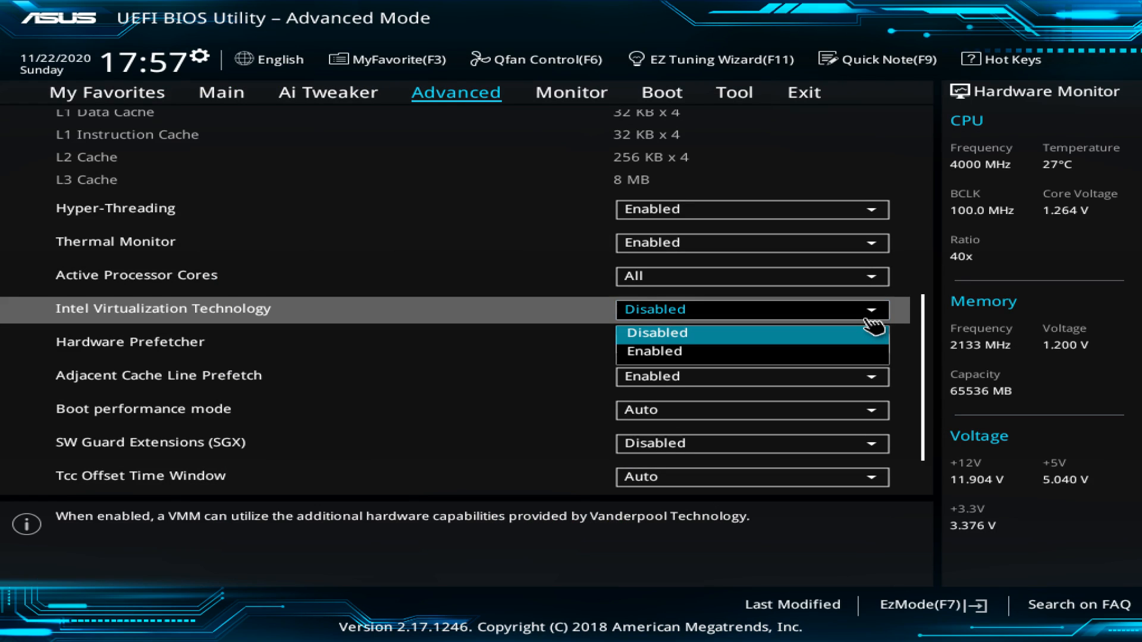
left_click(846, 353)
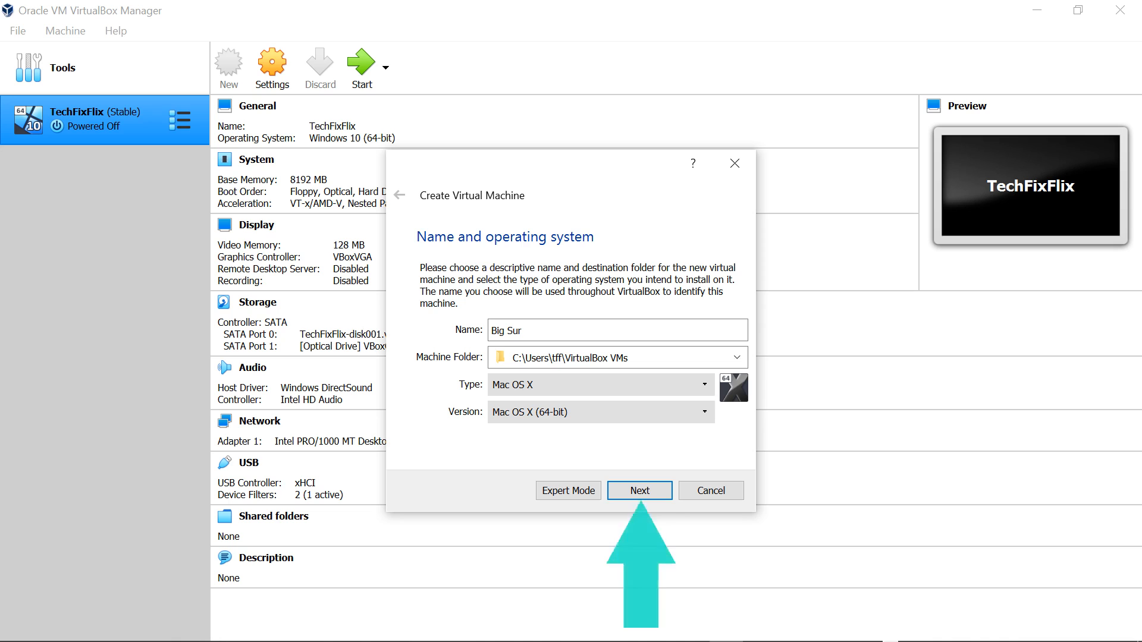
Accept the virtual machine's name and operating system, and set its memory size to 8192 MB
key("Return")
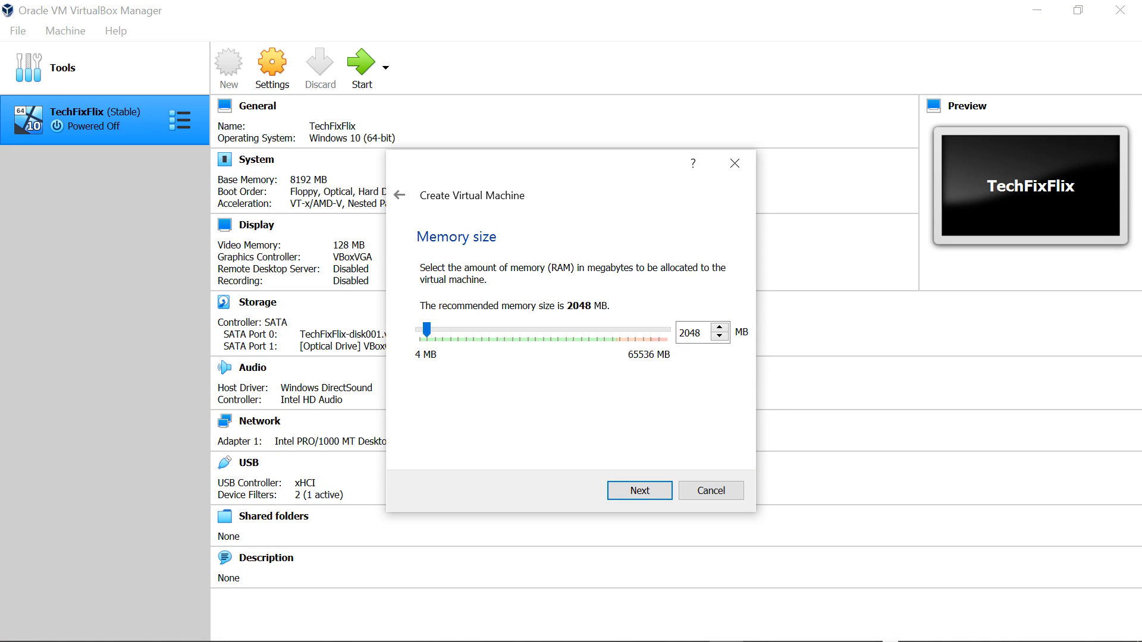
key("Page_Up")
key("Return")
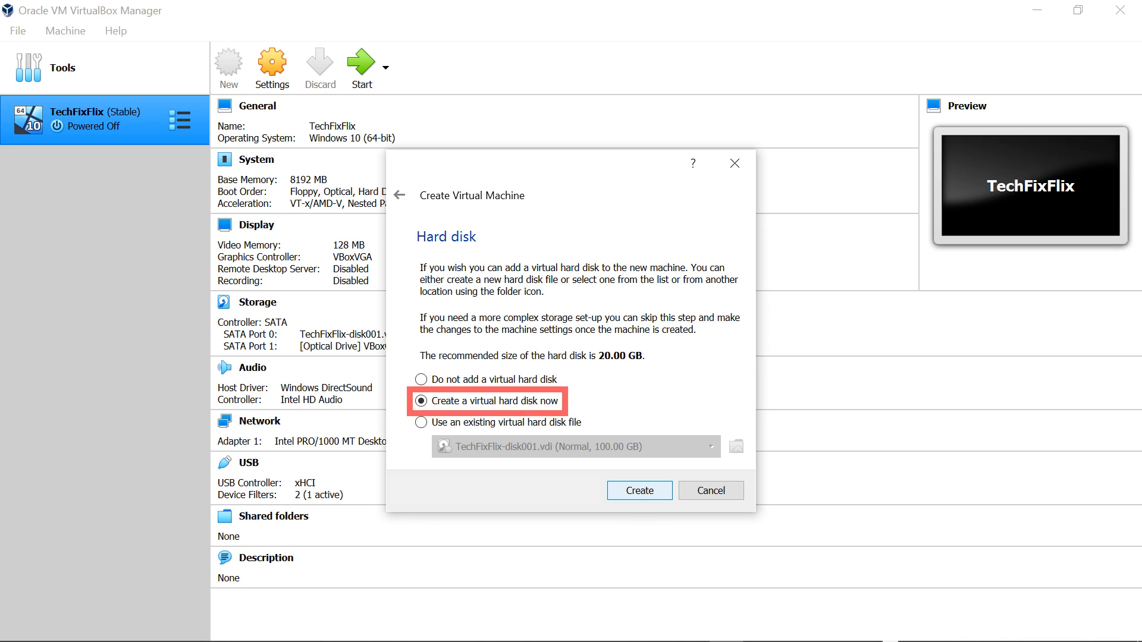
Create a dynamically allocated VDI virtual hard disk of 50.00 GB for the Big Sur machine
key("Return")
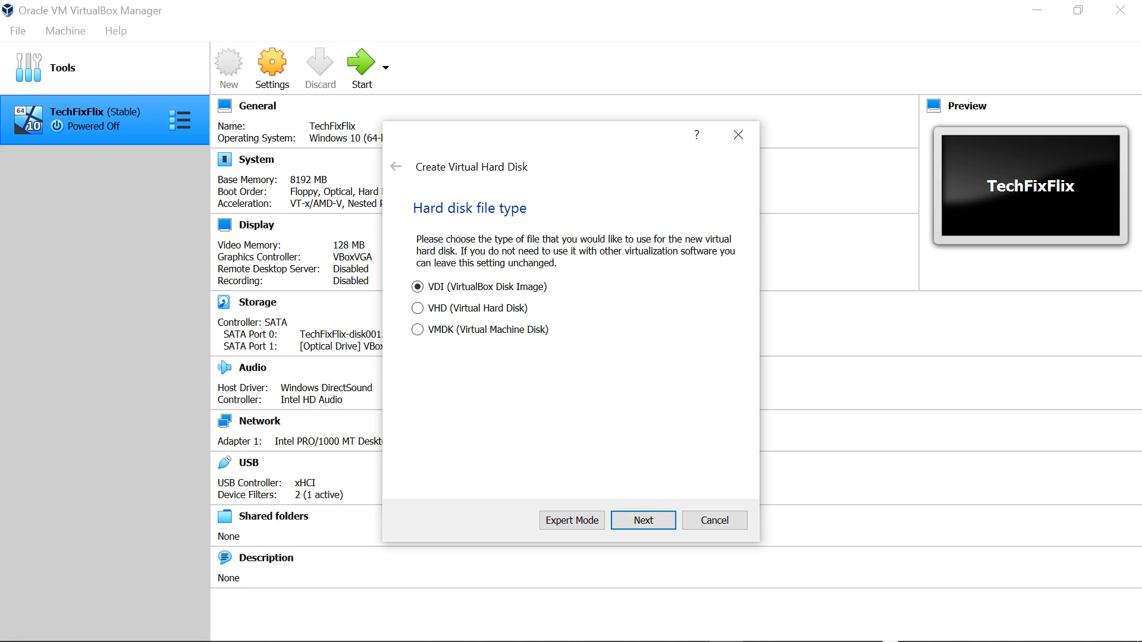
key("Return")
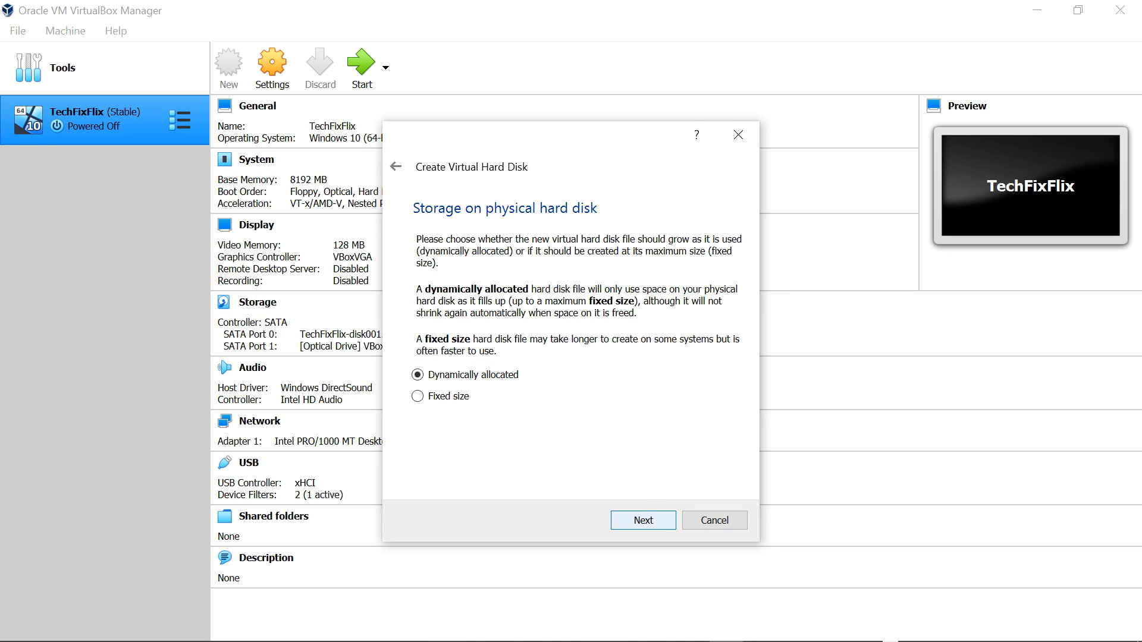
key("Return")
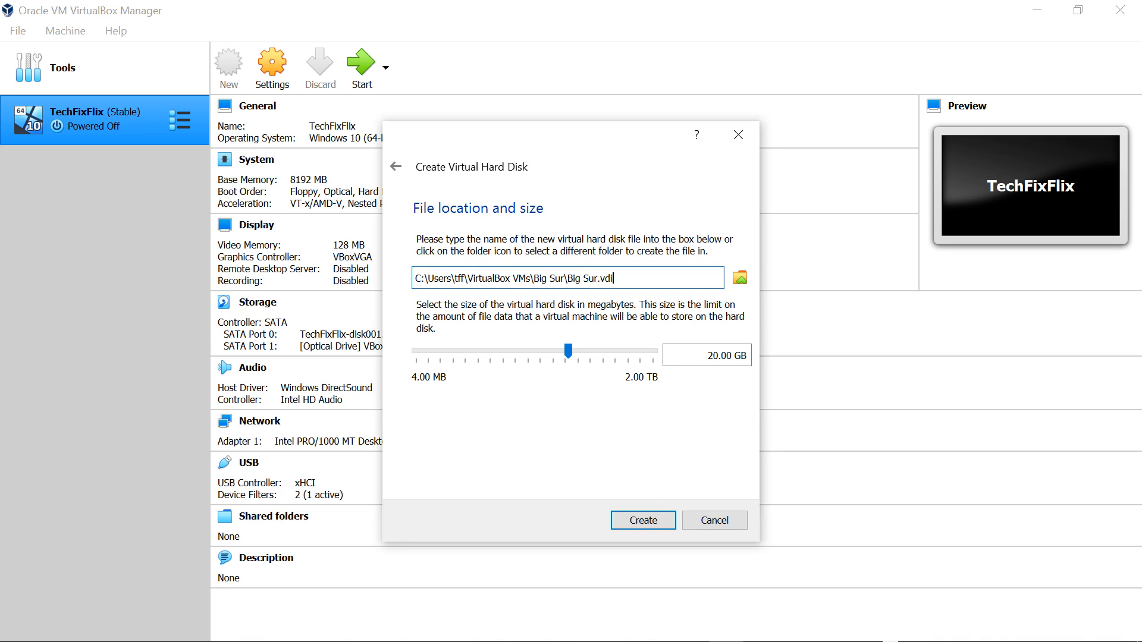
double_click(712, 356)
type("50")
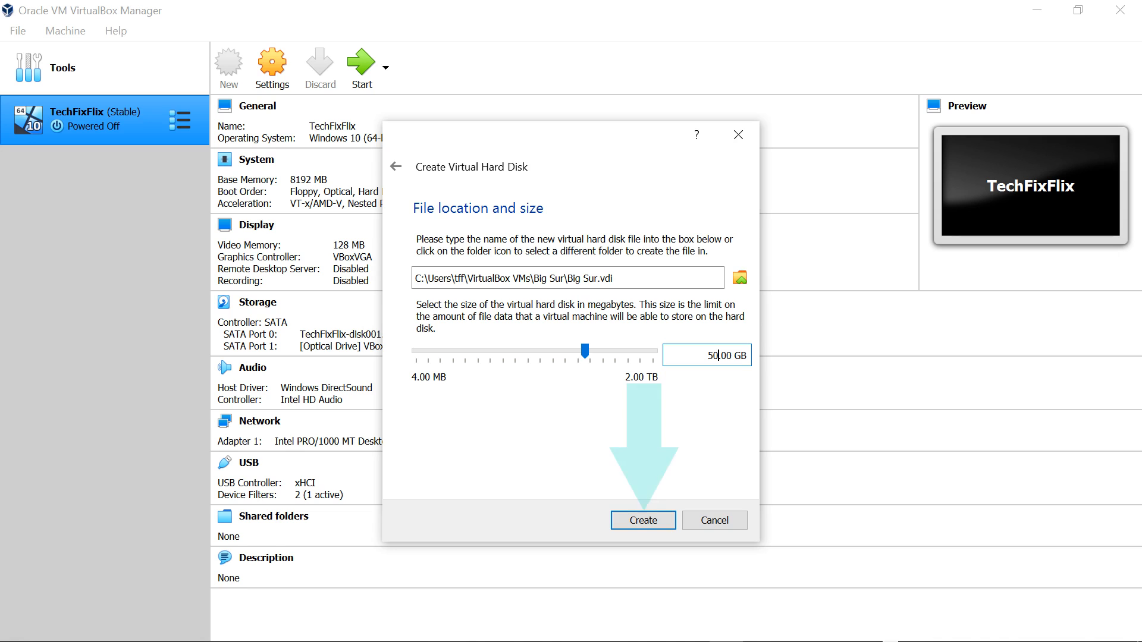
key("Return")
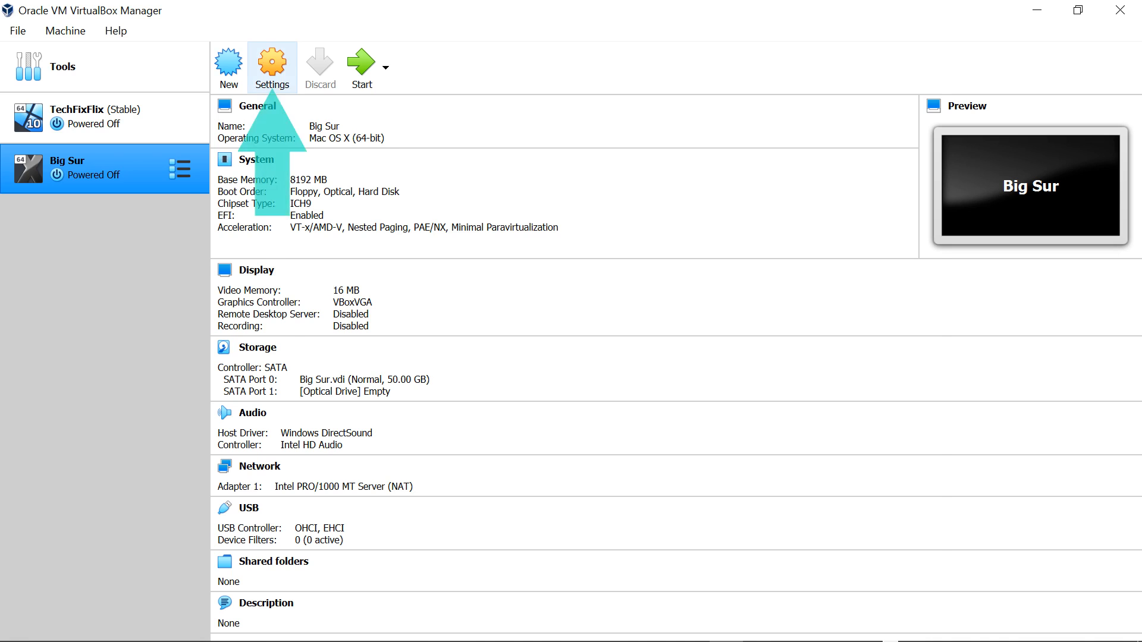
In the Big Sur machine's system settings, remove Floppy from the boot order and allocate 2 processors
key("ctrl+s")
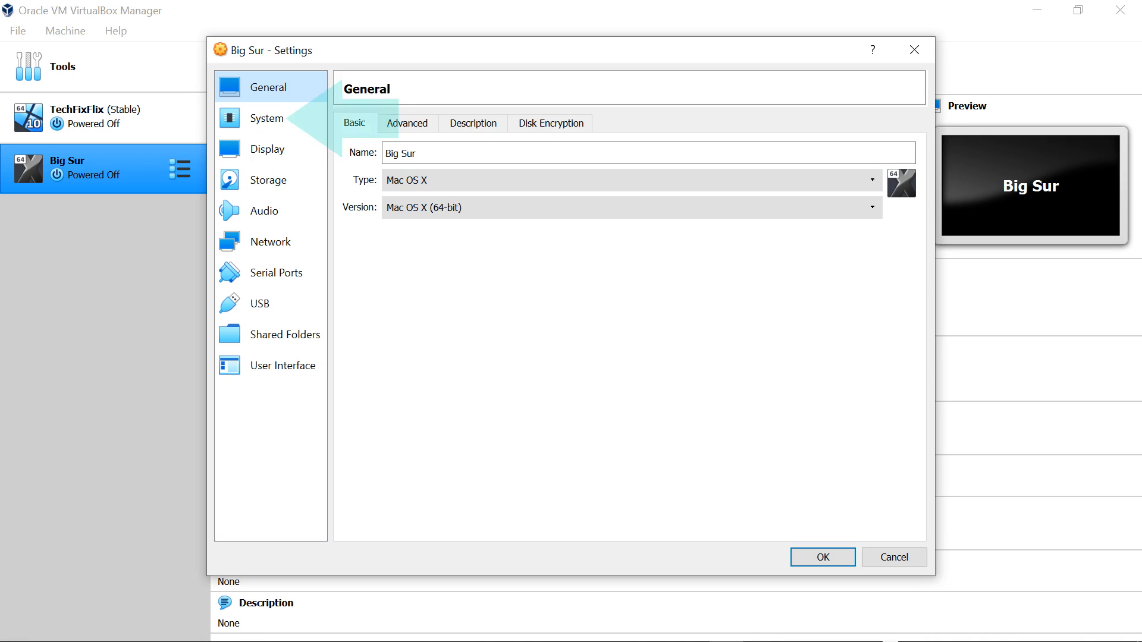
left_click(267, 118)
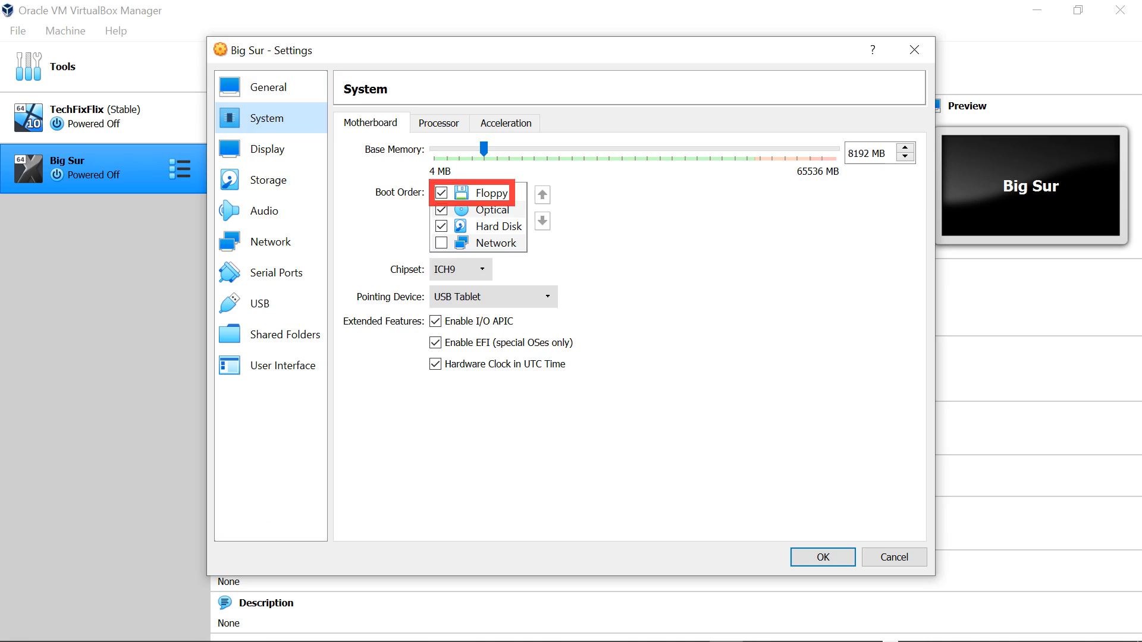
left_click(441, 193)
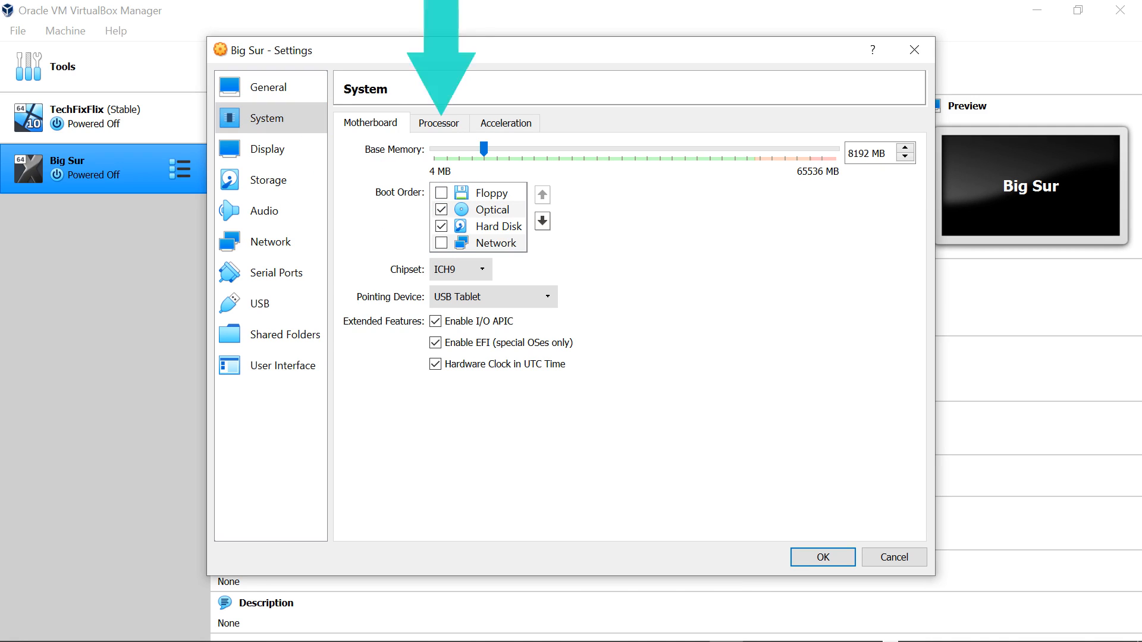
left_click(438, 122)
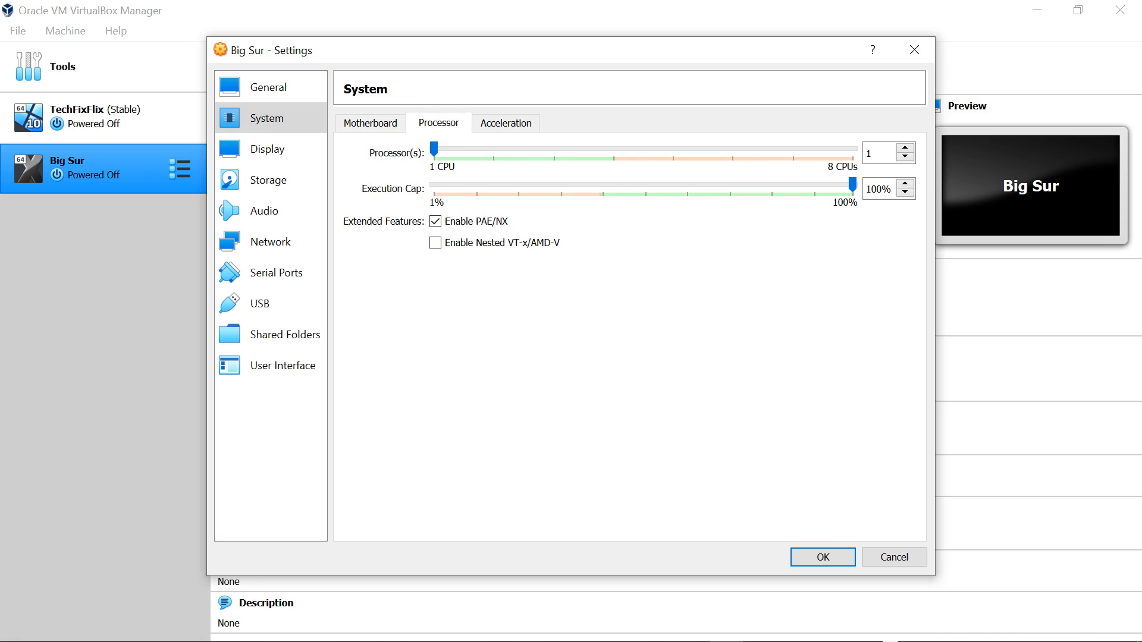
left_click_drag(433, 149, 493, 149)
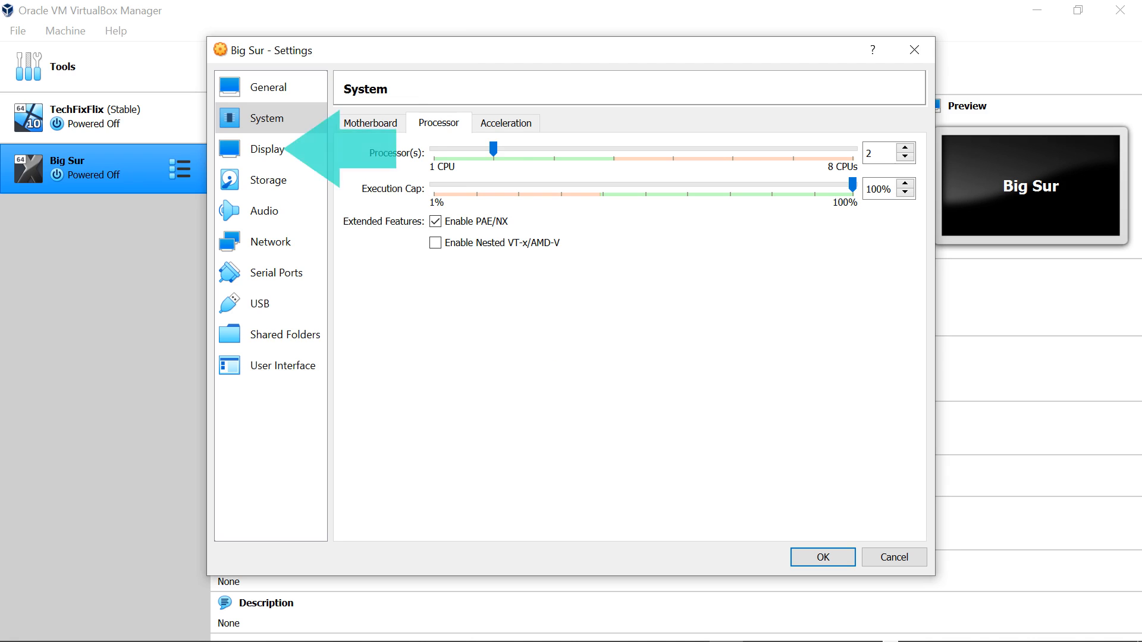
Raise the Big Sur machine's video memory to the 128 MB maximum and attach network Adapter 1 to Bridged Adapter
left_click(267, 149)
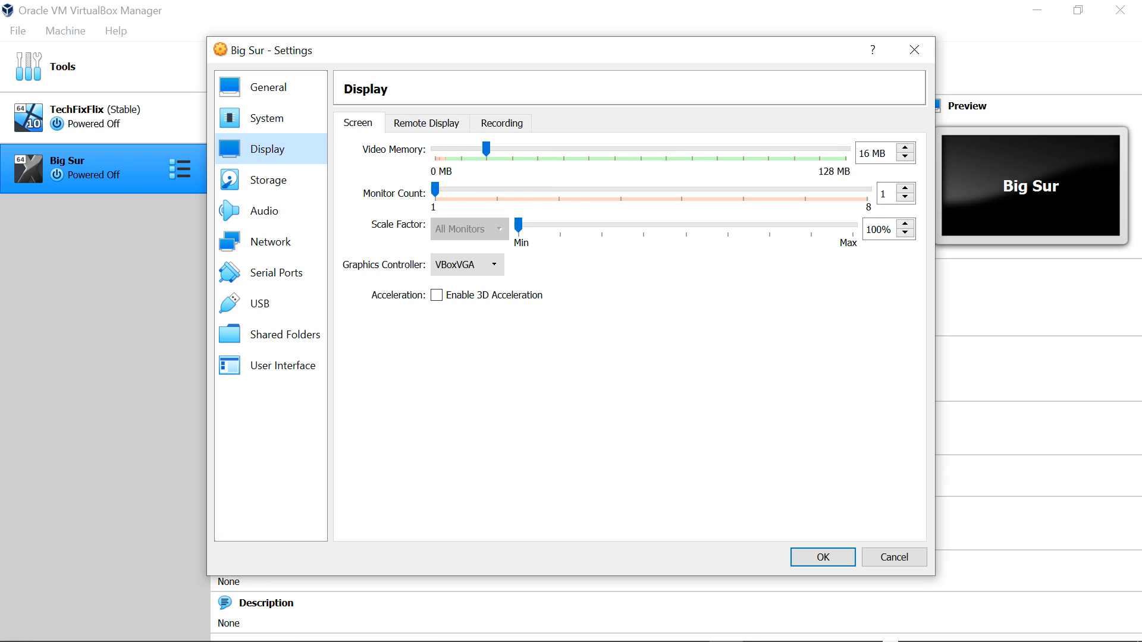
left_click_drag(486, 149, 845, 150)
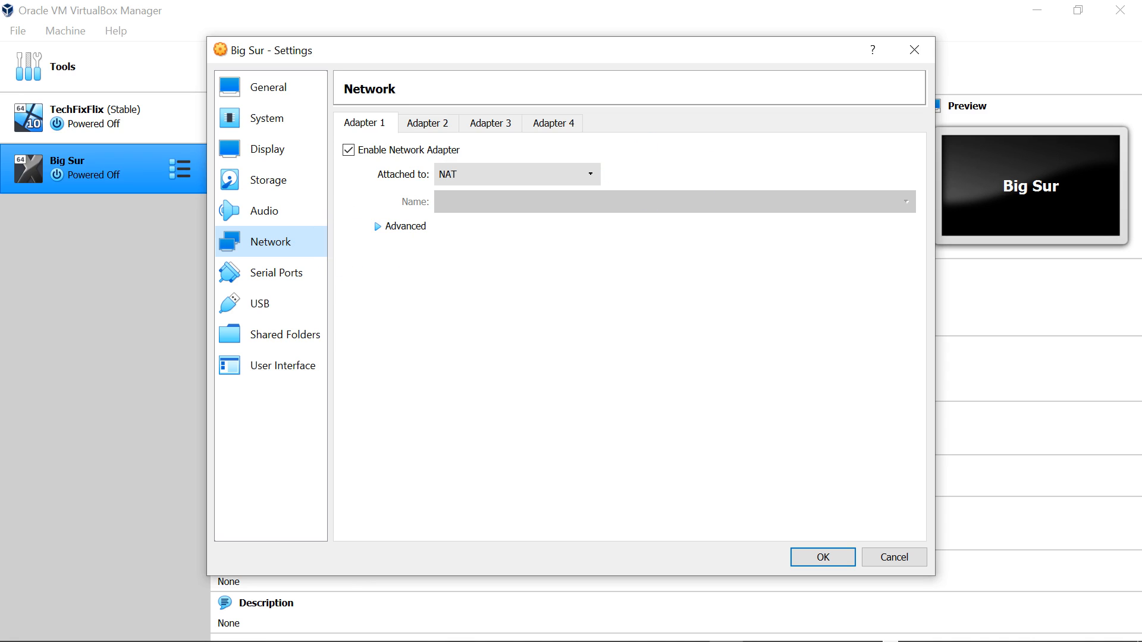
left_click(516, 174)
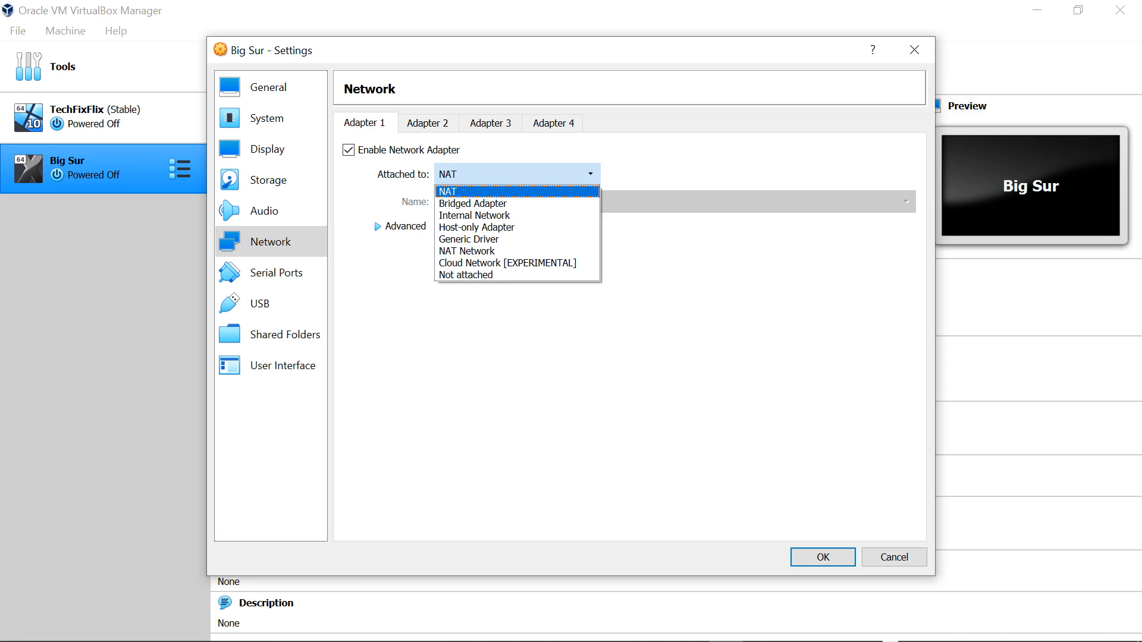
left_click(472, 203)
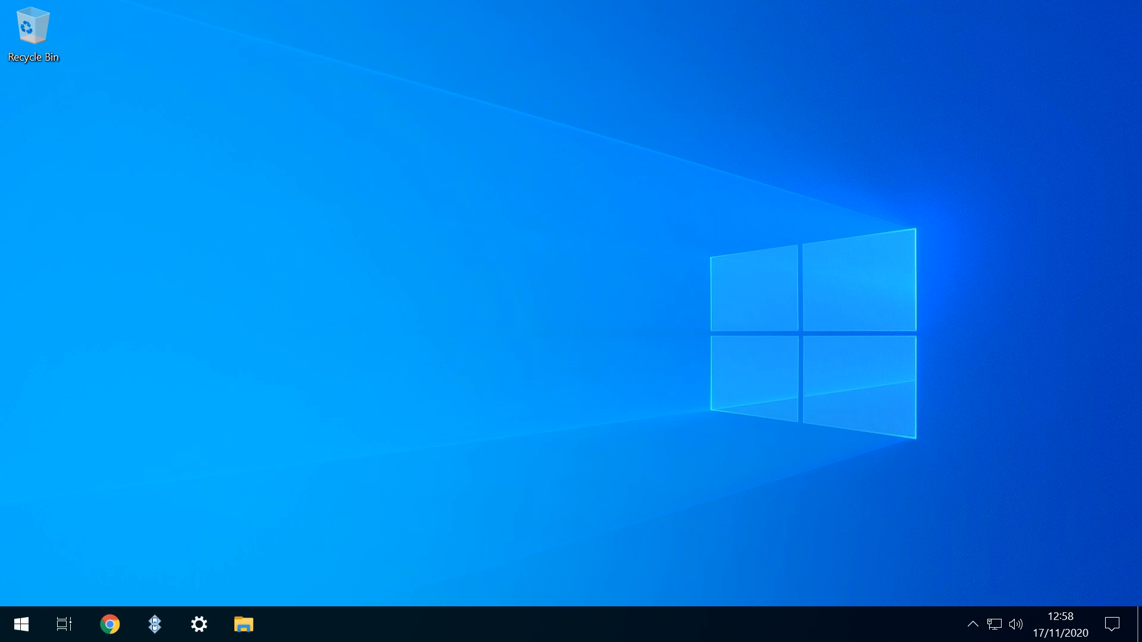
Open Command Prompt as administrator and change directory to "C:\Program Files\Applications\Utilities\Emulation\VirtualBox"
key("super")
type("CMD")
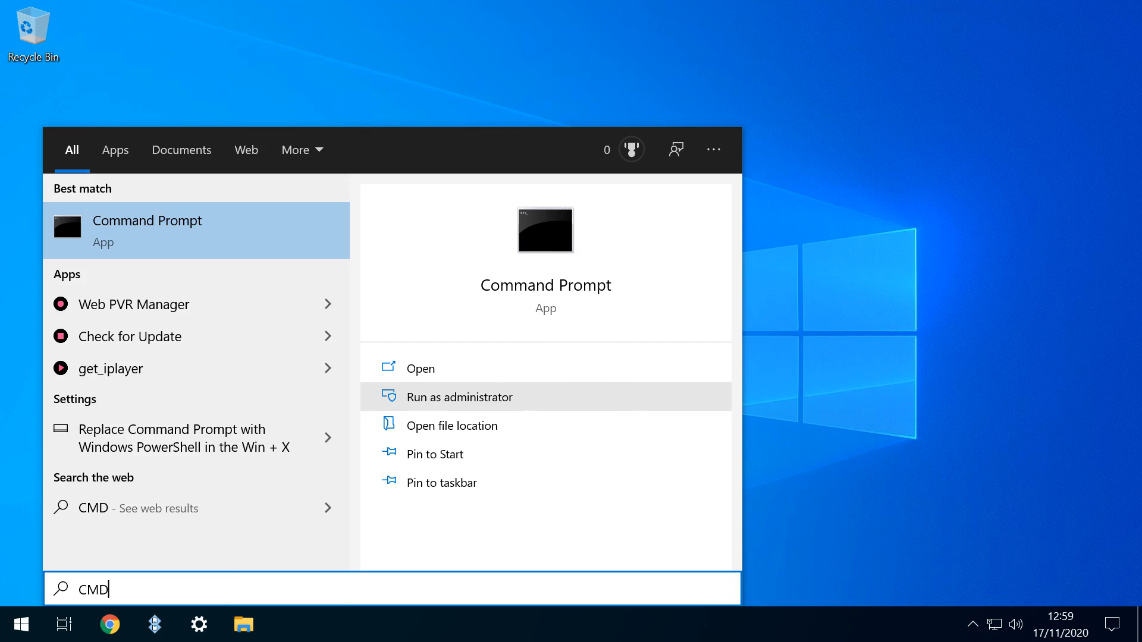
key("ctrl+shift+Return")
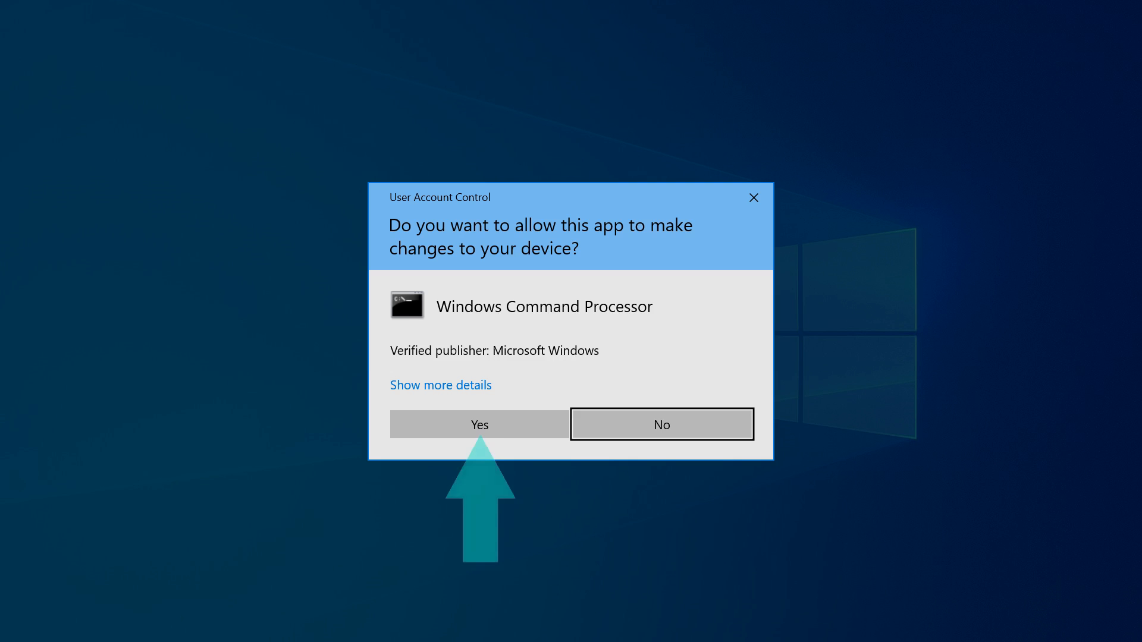
key("alt+y")
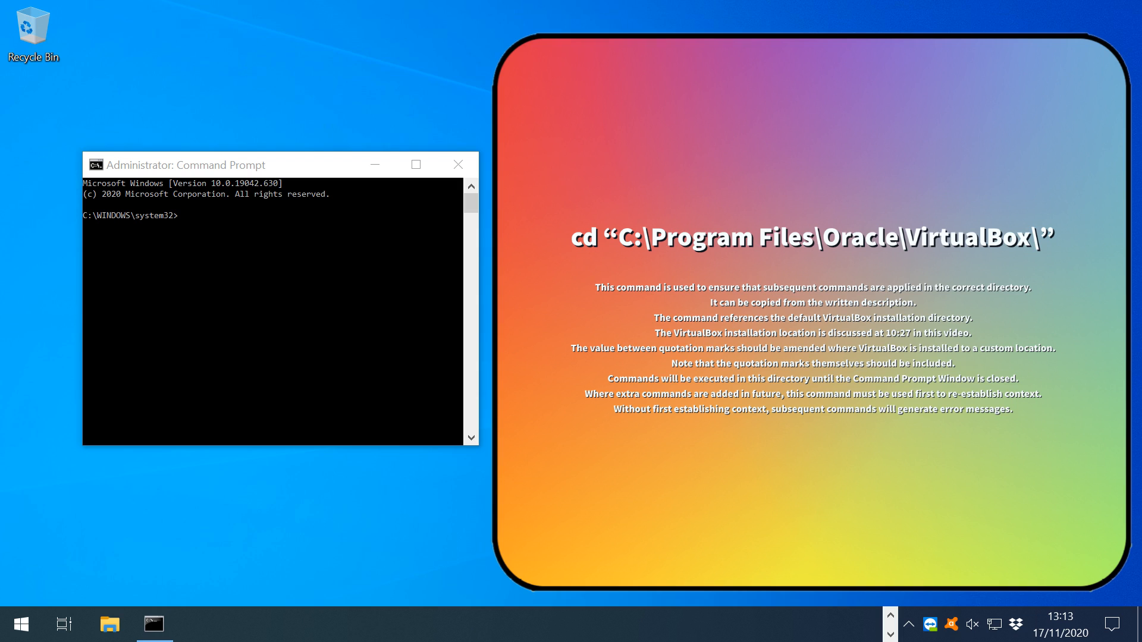
type("cd \"C:\\Program Files\\Oracle\\VirtualBox\\\"")
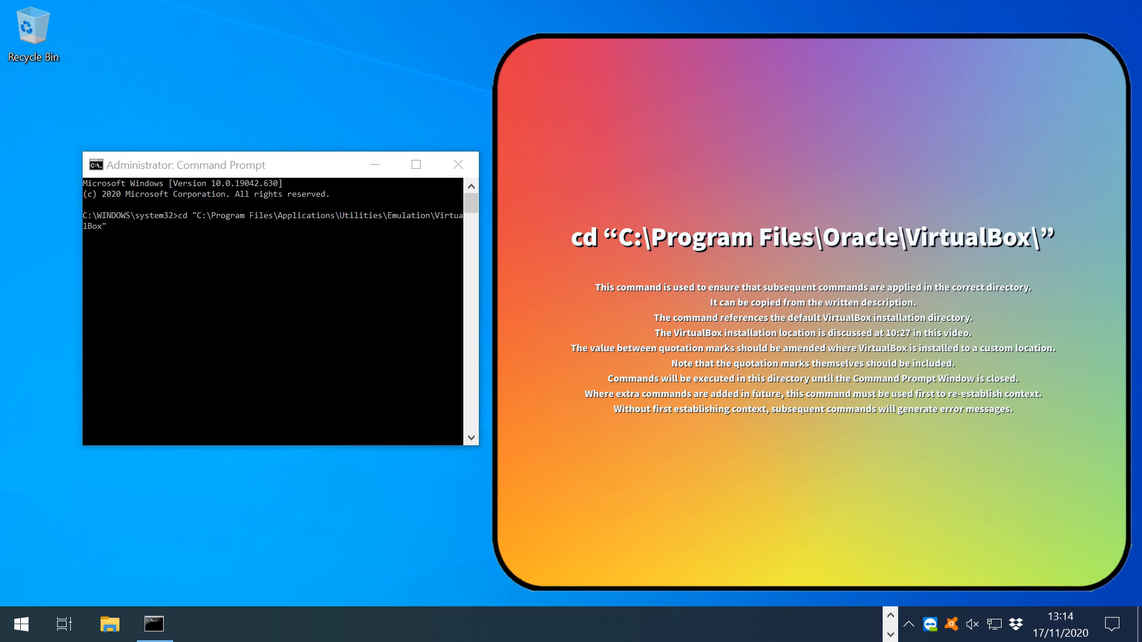
key("Return")
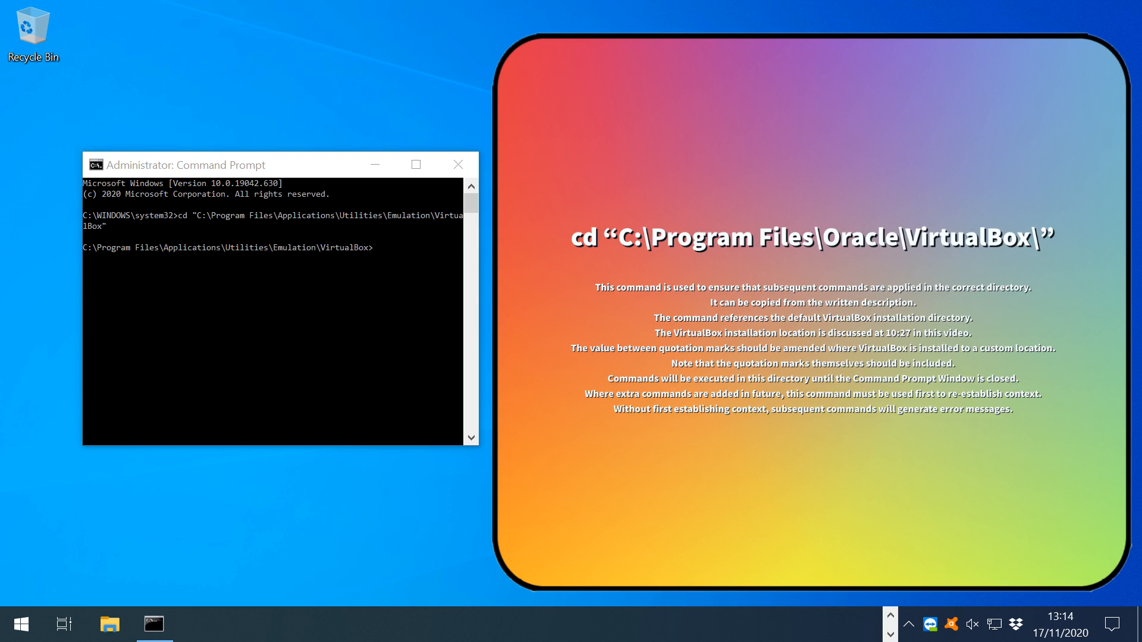
key("ctrl+v")
key("Return")
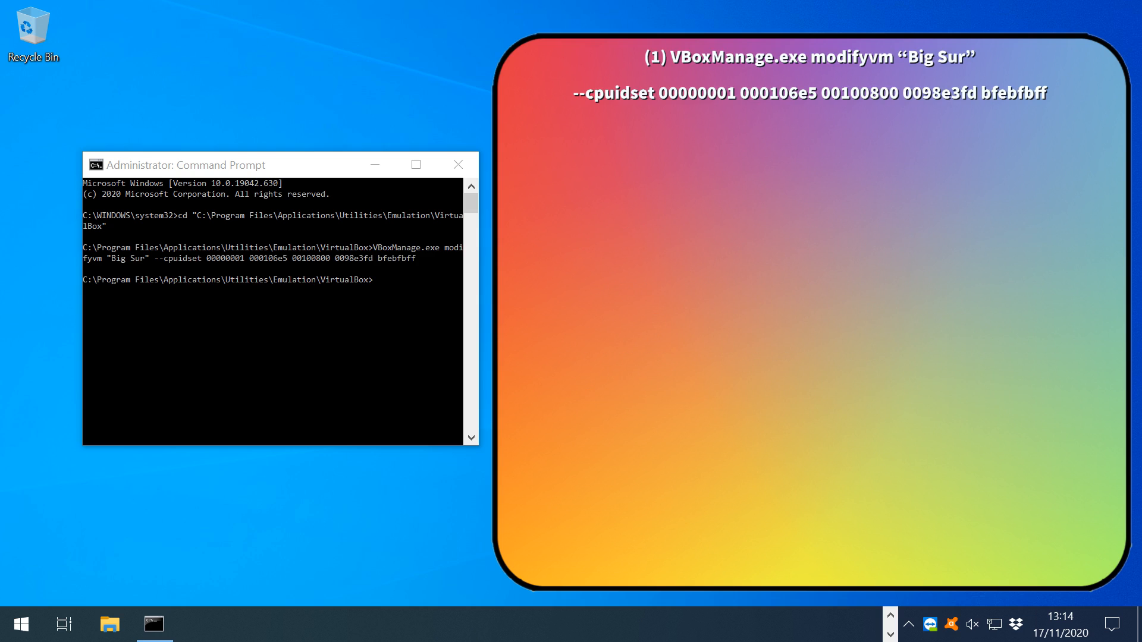
type("VBoxManage setextradata \"Big Sur\" \"VBoxInternal/Devices/efi/0/Config/DmiSystemProduct\" \"iMac19,1\"")
key("Return")
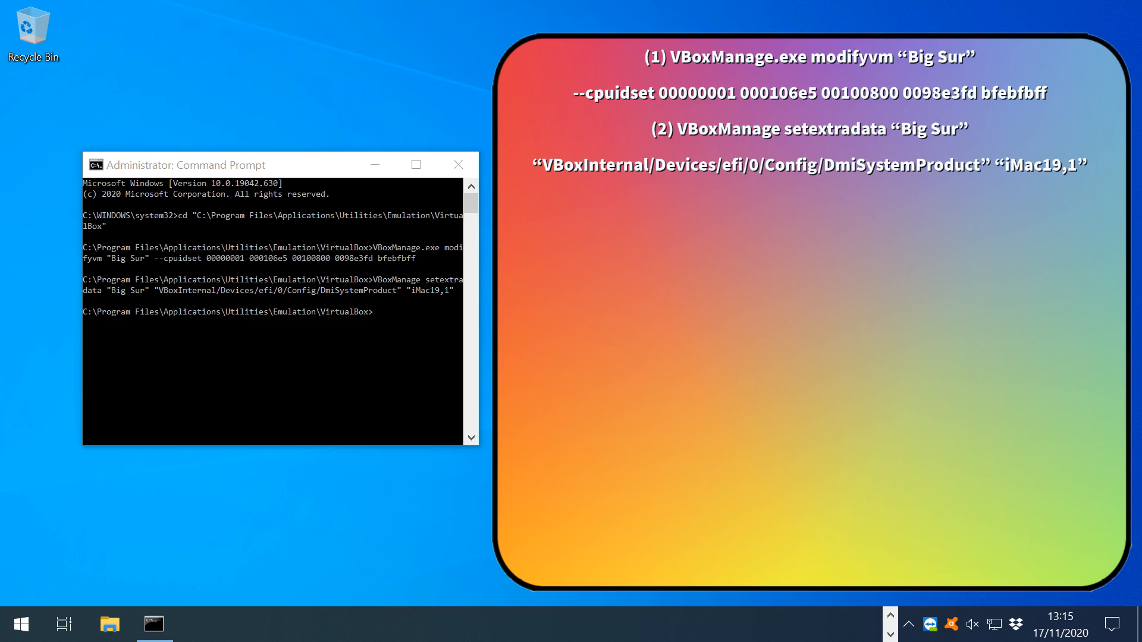
With VBoxManage setextradata, set Big Sur's EFI DmiSystemVersion to 1.0 and DmiBoardProduct to Mac-AA95B1DDAB278B95
type("VBoxManage setextradata \"Big Sur\" \"VBoxInternal/Devices/efi/0/Config/DmiSystemVersion\" \"1.0\"")
key("Return")
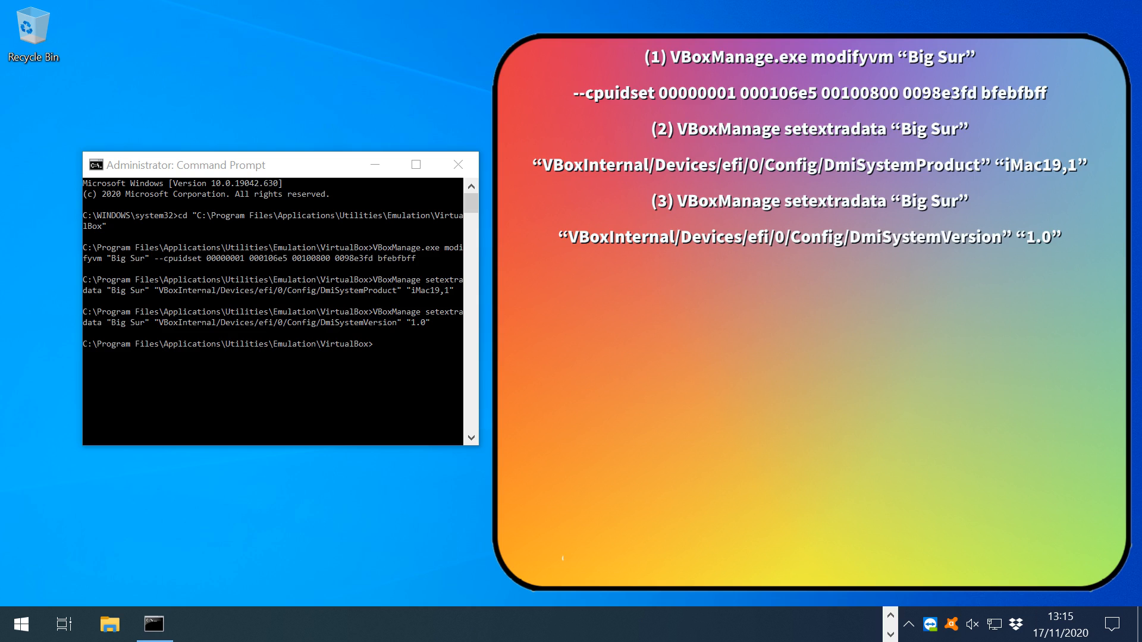
type("VBoxManage setextradata \"Big Sur\" \"VBoxInternal/Devices/efi/0/Config/DmiBoardProduct\" \"Mac-AA95B1DDAB278B95\"")
key("Return")
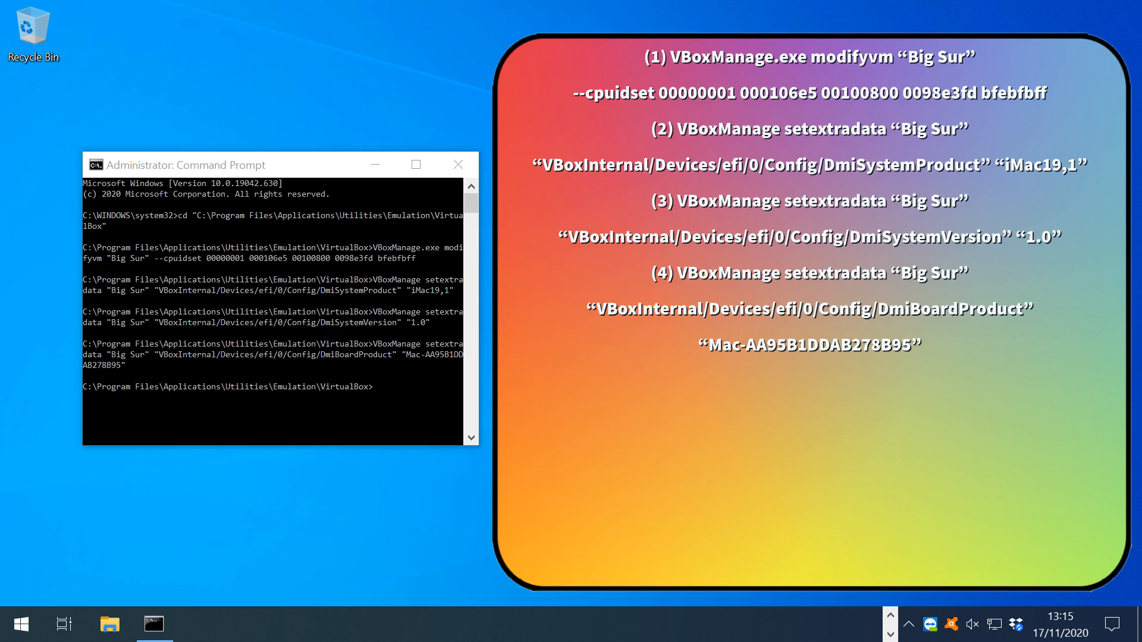
With VBoxManage setextradata, enter Big Sur's SMC DeviceKey string and set GetKeyFromRealSMC to 1
type("VBoxManage setextradata \"Big Sur\" \"VBoxInternal/Devices/smc/0/Config/DeviceKey\" \"ourhardworkbythesewordsguardedpleasedontsteal(c)AppleComputerInc\"")
key("Return")
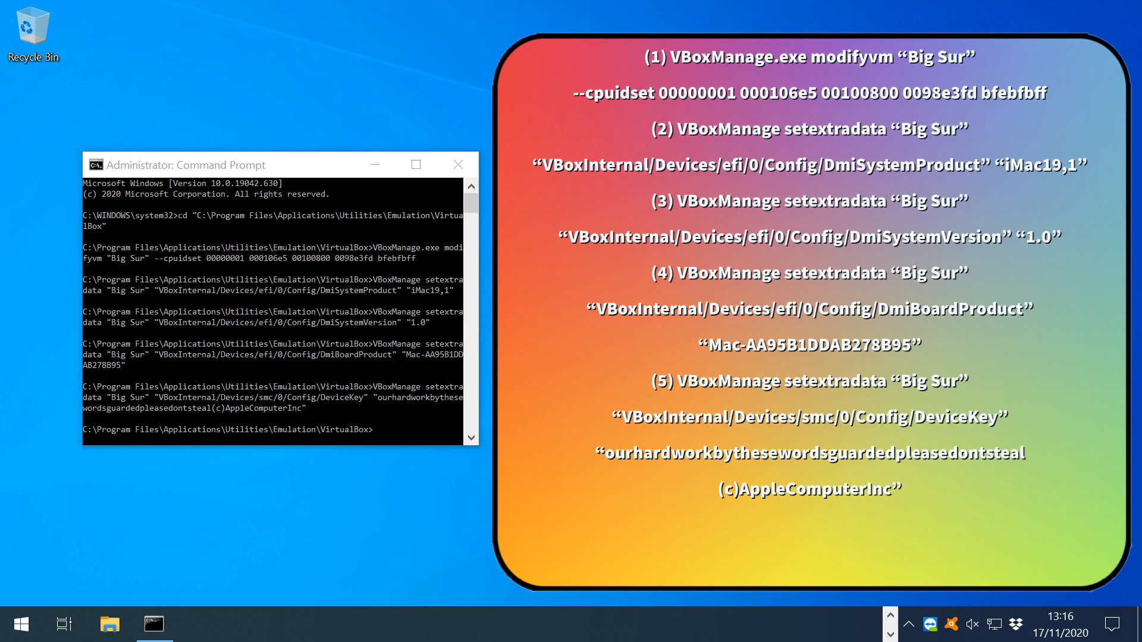
type("VBoxManage setextradata \"Big Sur\" \"VBoxInternal/Devices/smc/0/Config/GetKeyFromRealSMC\" 1")
key("Return")
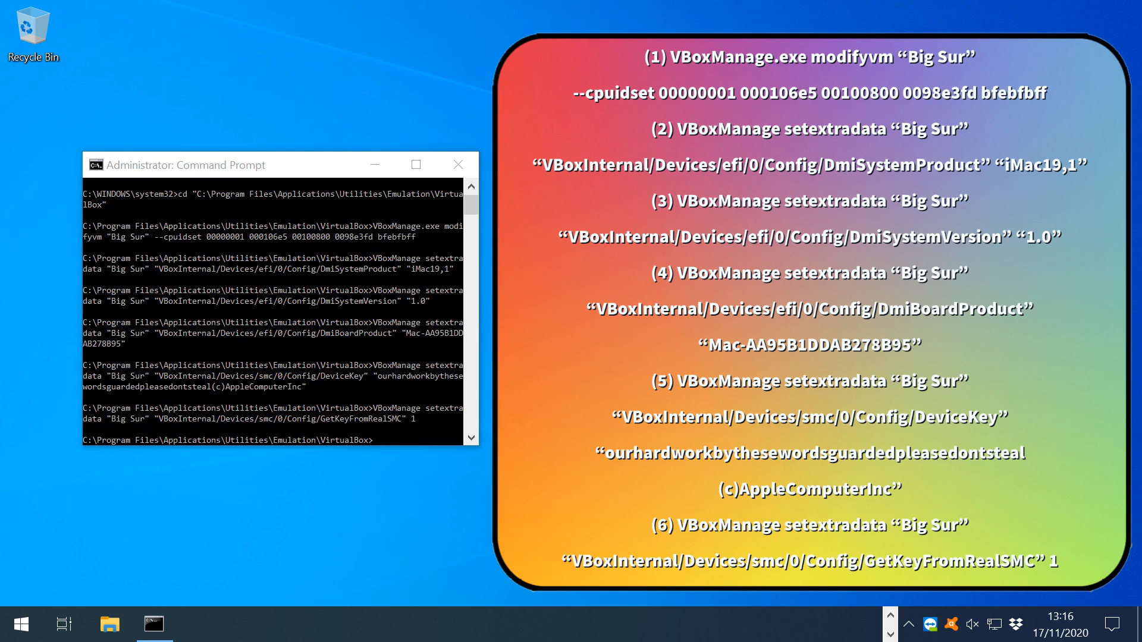
Set Big Sur's EfiGraphicsResolution to 1920x1080 and its CPU profile to Intel Core i7-6700K with VBoxManage, and close the Command Prompt
type("VBoxManage setextradata \"Big Sur\" \"VBoxInternal2/EfiGraphicsResolution\" \"1920x1080\"")
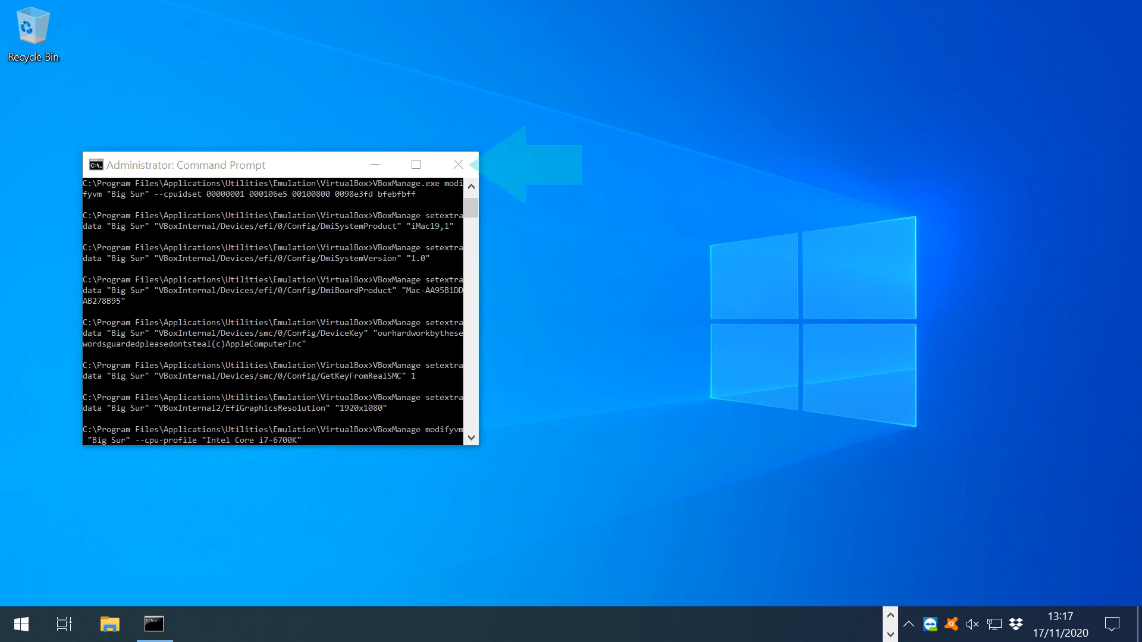
key("alt+F4")
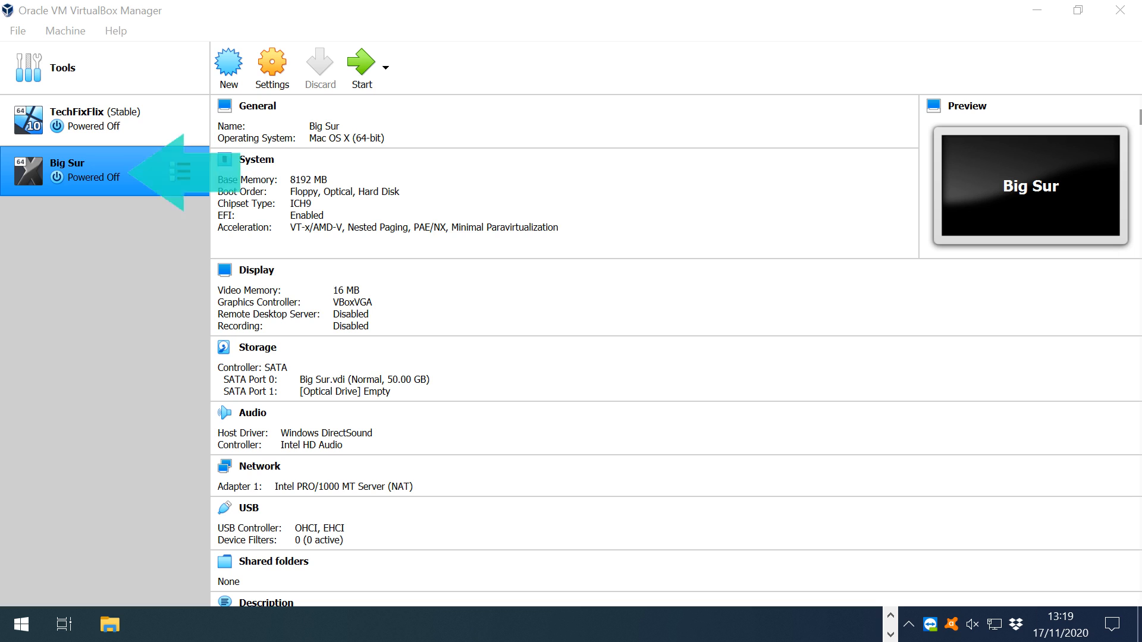
Insert the Big Sur disc image from Downloads into the Big Sur machine's empty optical drive and save the settings
right_click(149, 174)
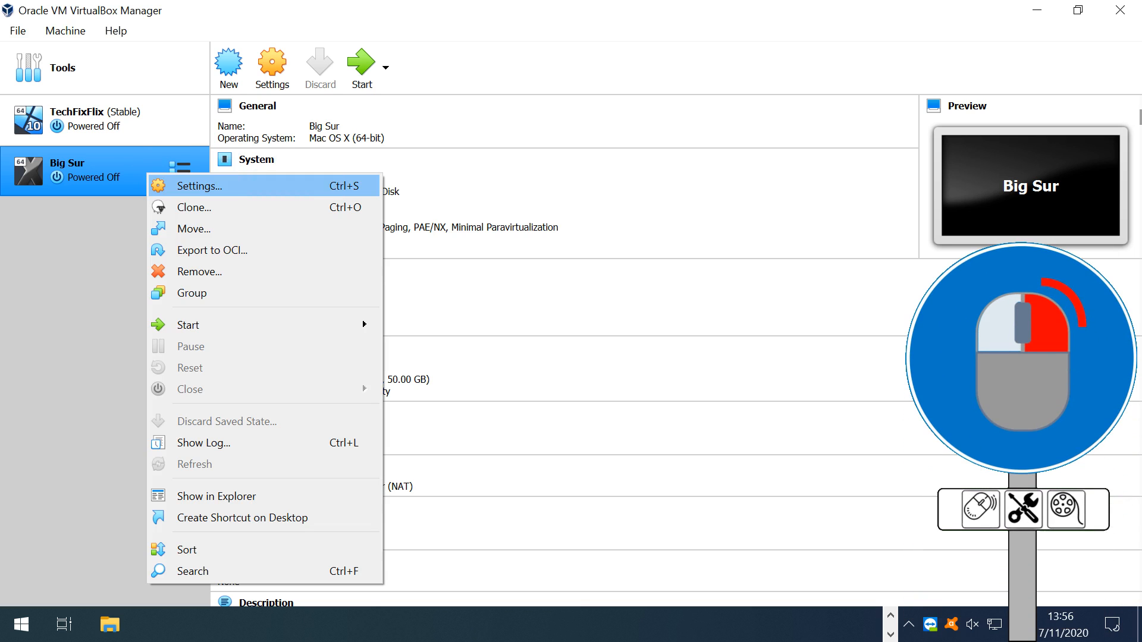
key("Return")
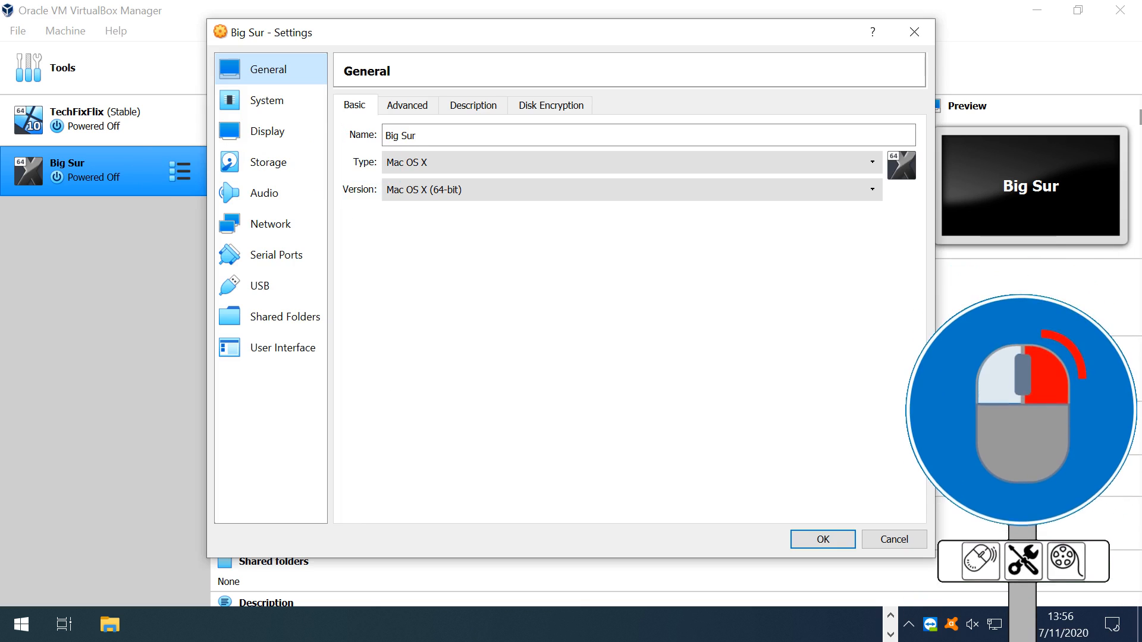
left_click(269, 162)
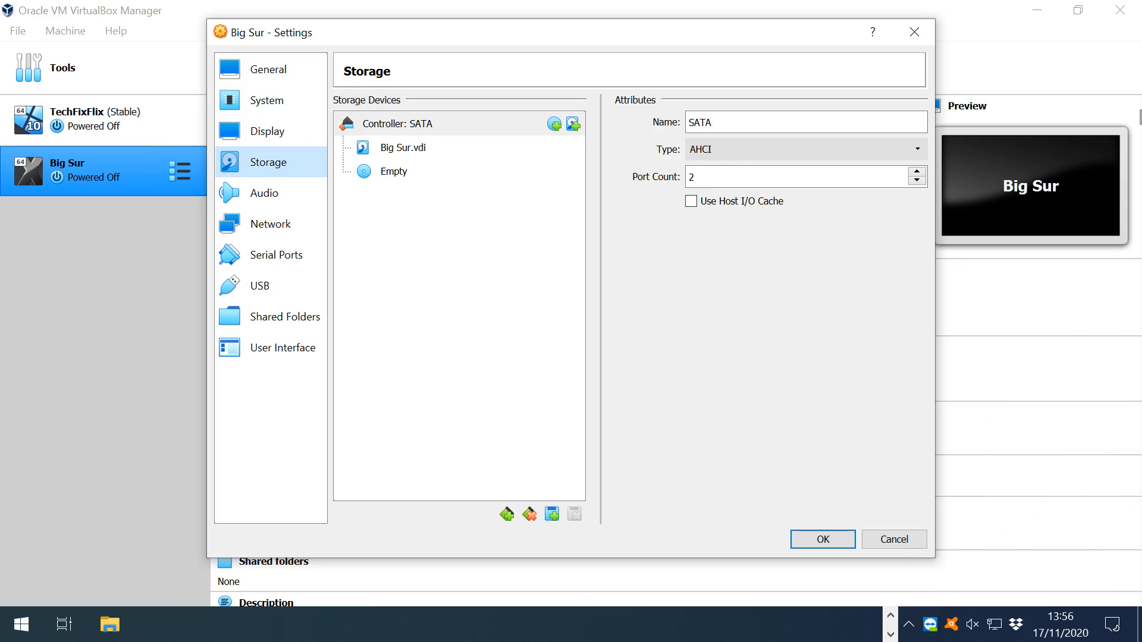
left_click(394, 171)
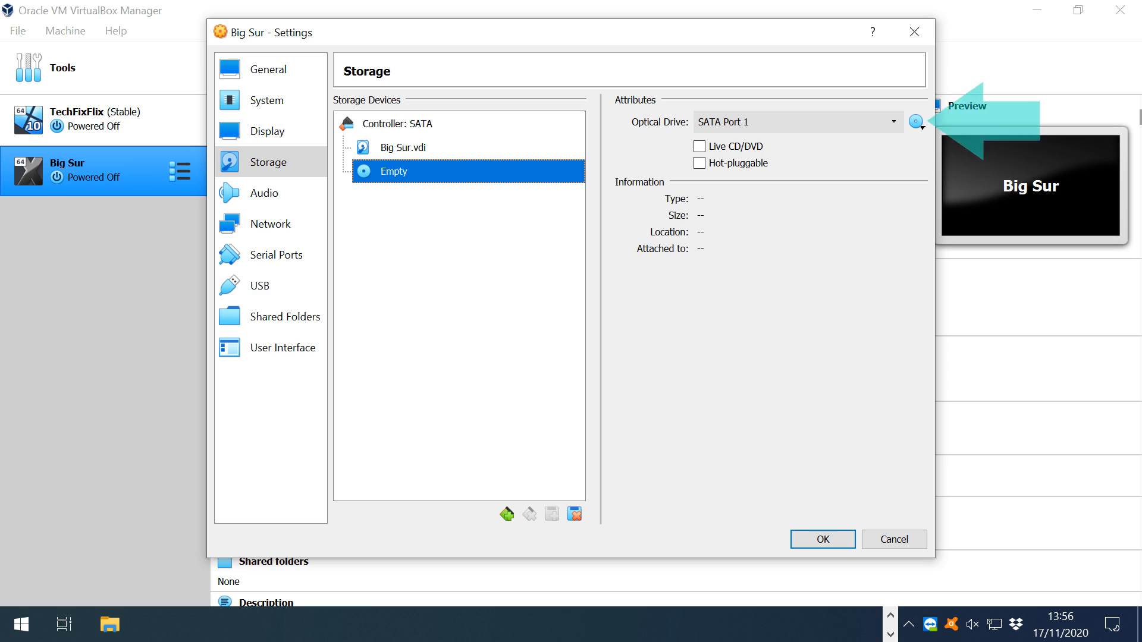
left_click(916, 121)
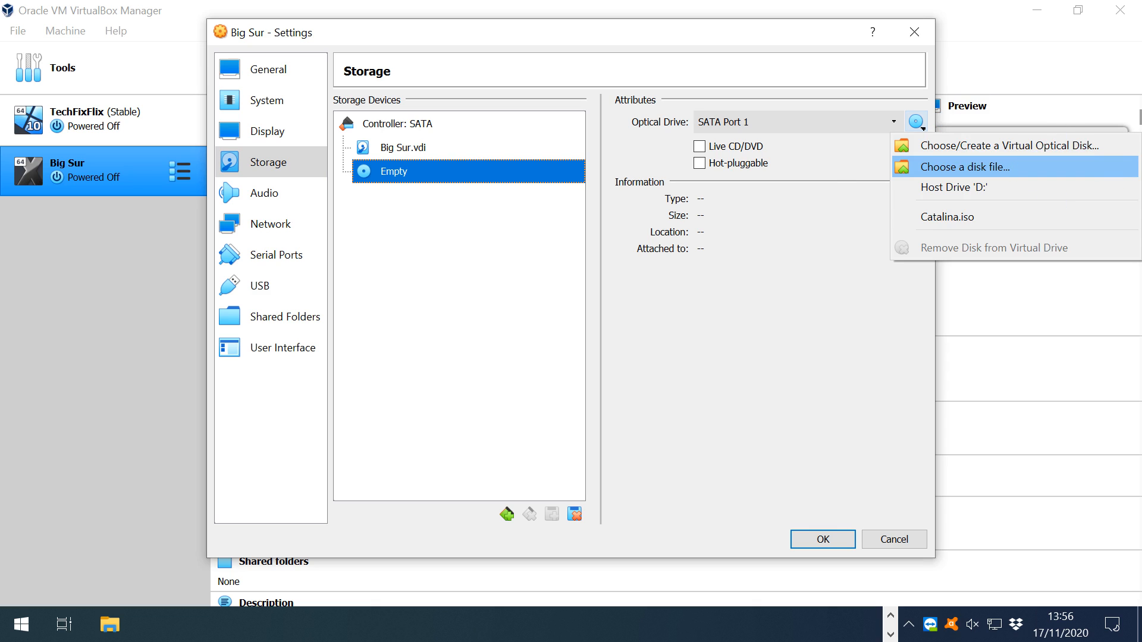
key("Return")
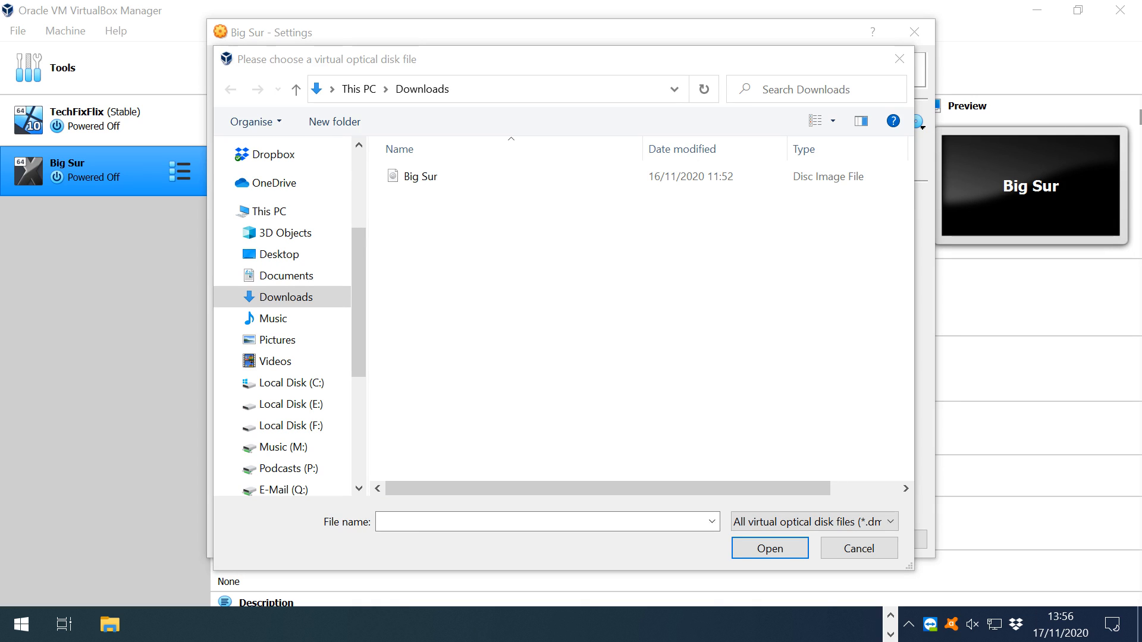
left_click(421, 176)
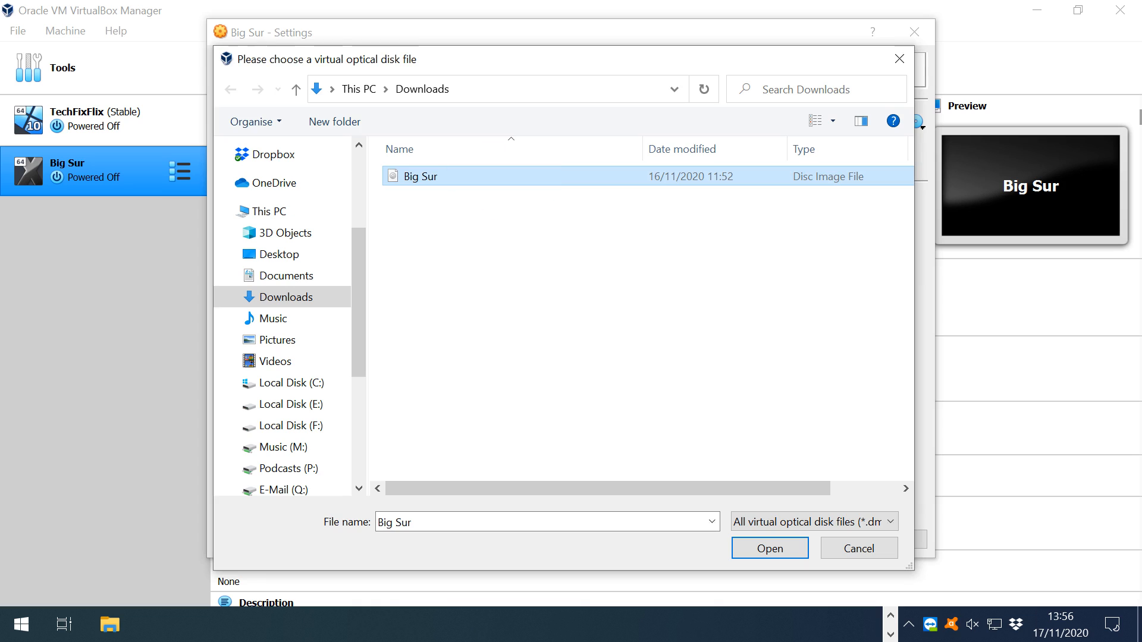
key("Return")
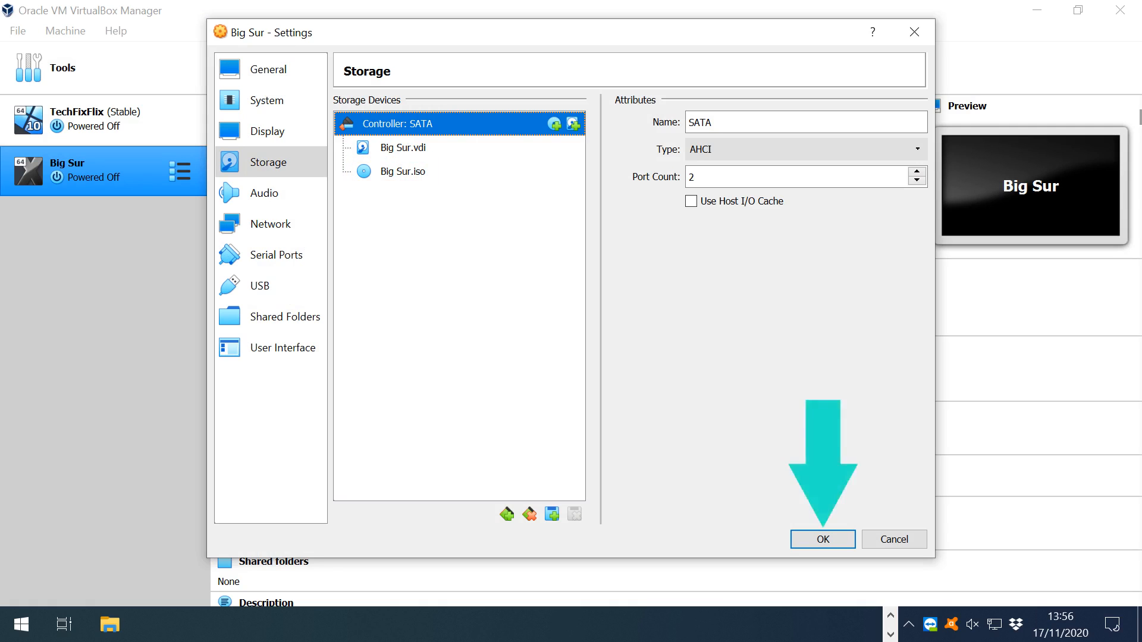
key("Return")
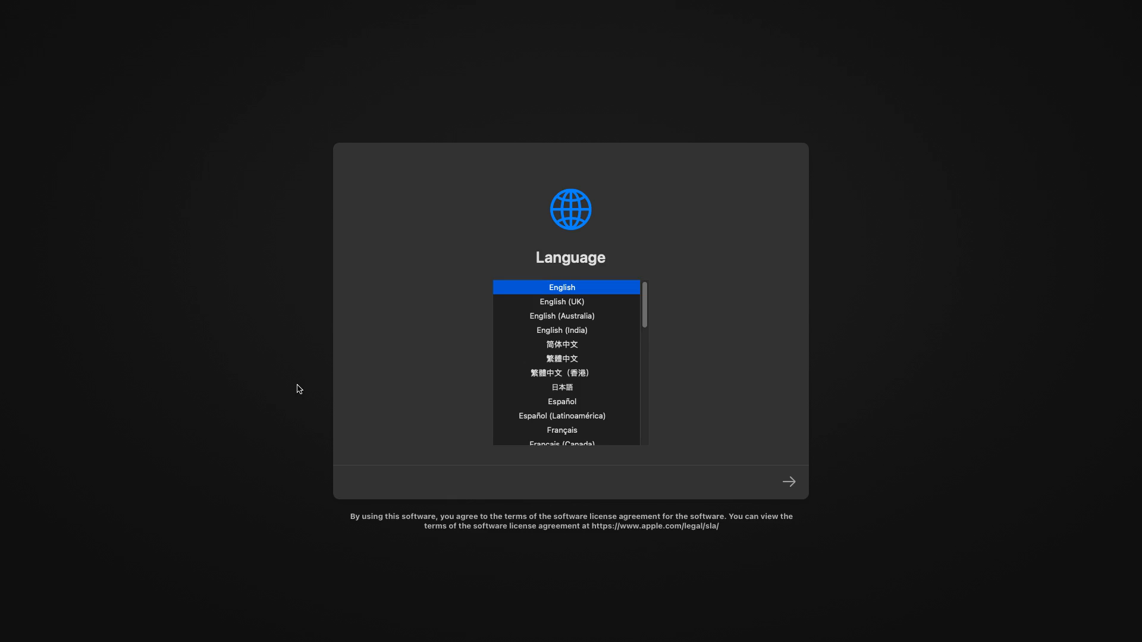
Choose English (UK) as the macOS installer language and continue to the Recovery utilities
left_click(598, 304)
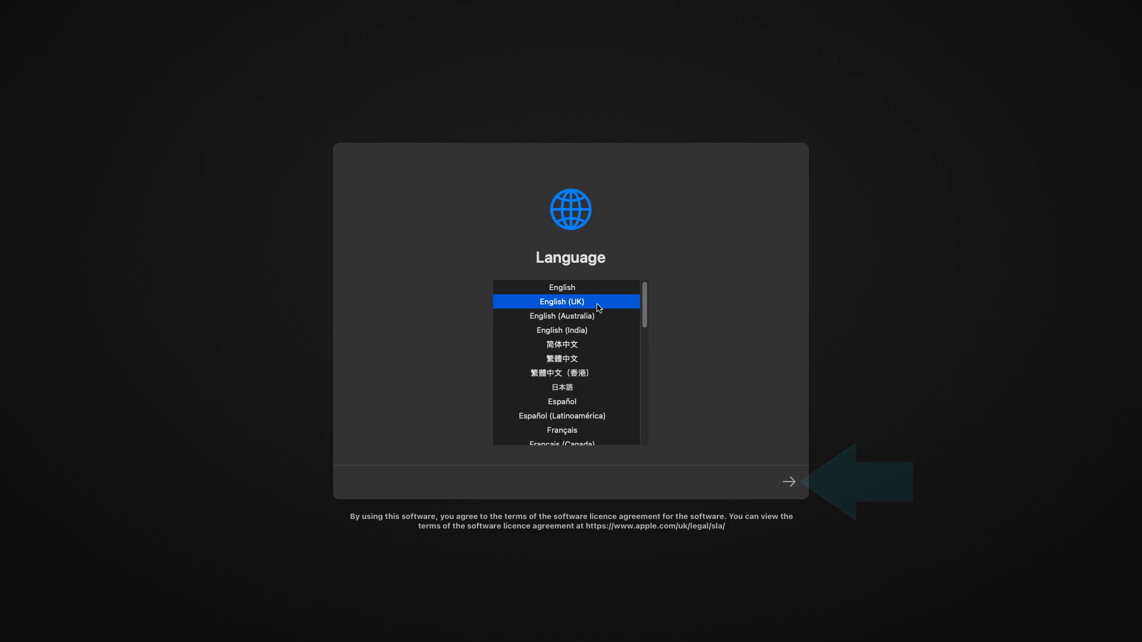
left_click(789, 482)
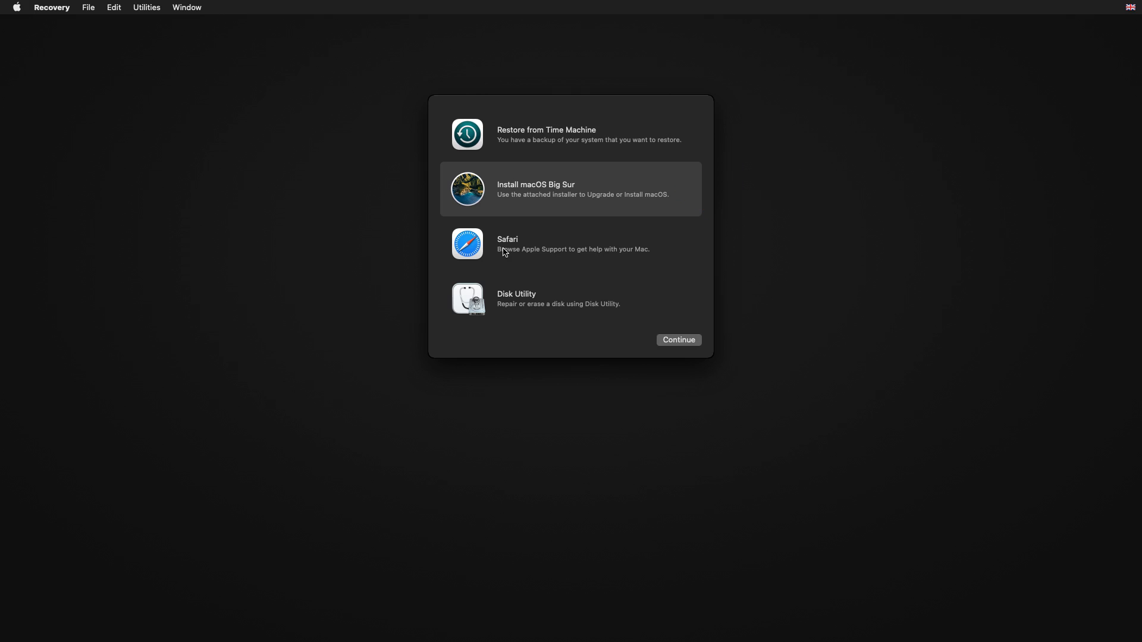
left_click(679, 340)
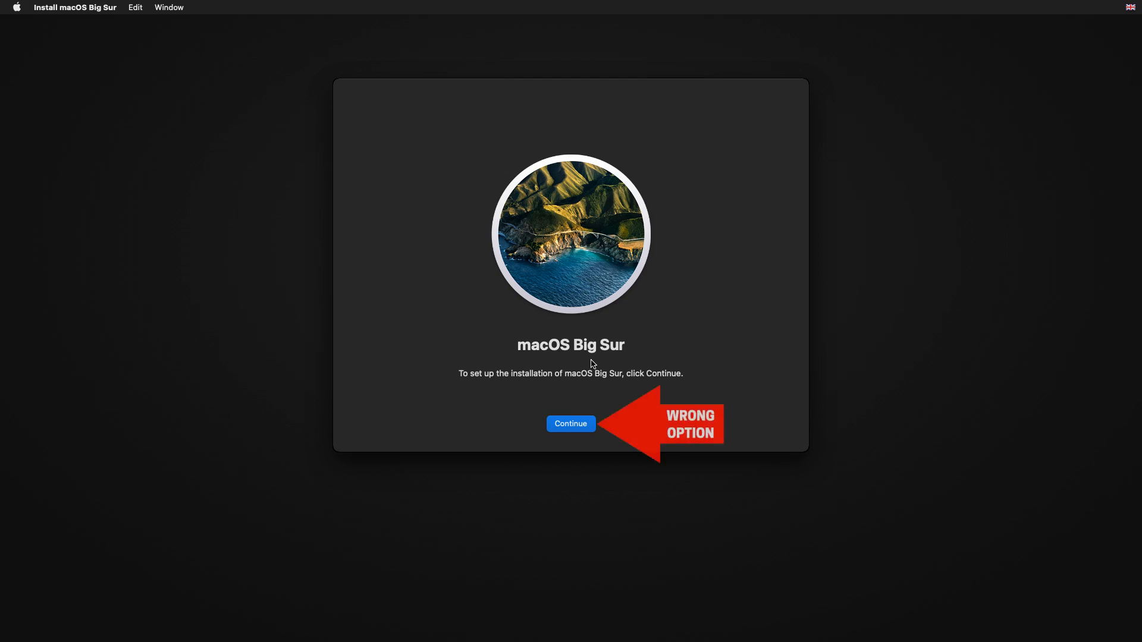
left_click(569, 423)
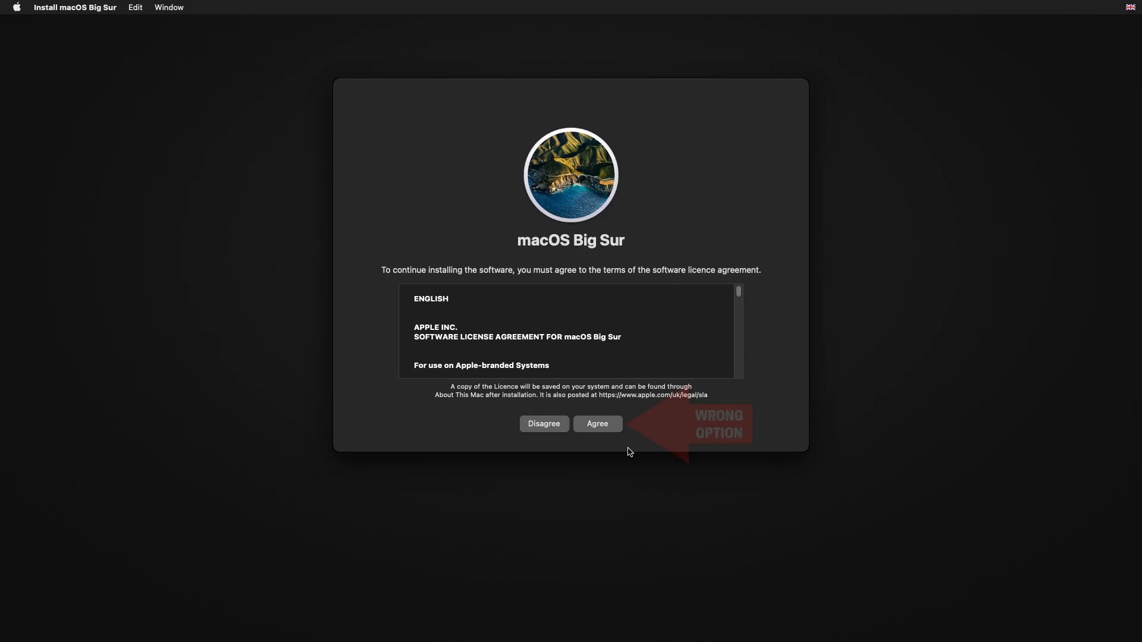
left_click(597, 424)
left_click(598, 314)
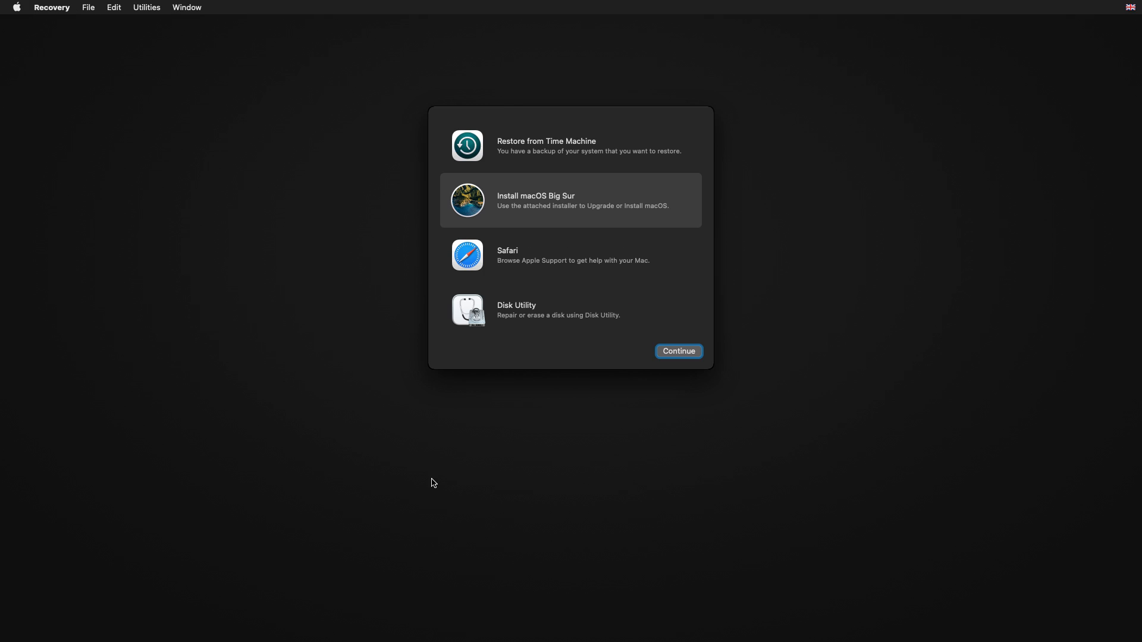
Erase VBOX HARDDISK Media in Disk Utility as MacintoshHD, using APFS and GUID Partition Map, and return to the Recovery utilities
left_click(626, 320)
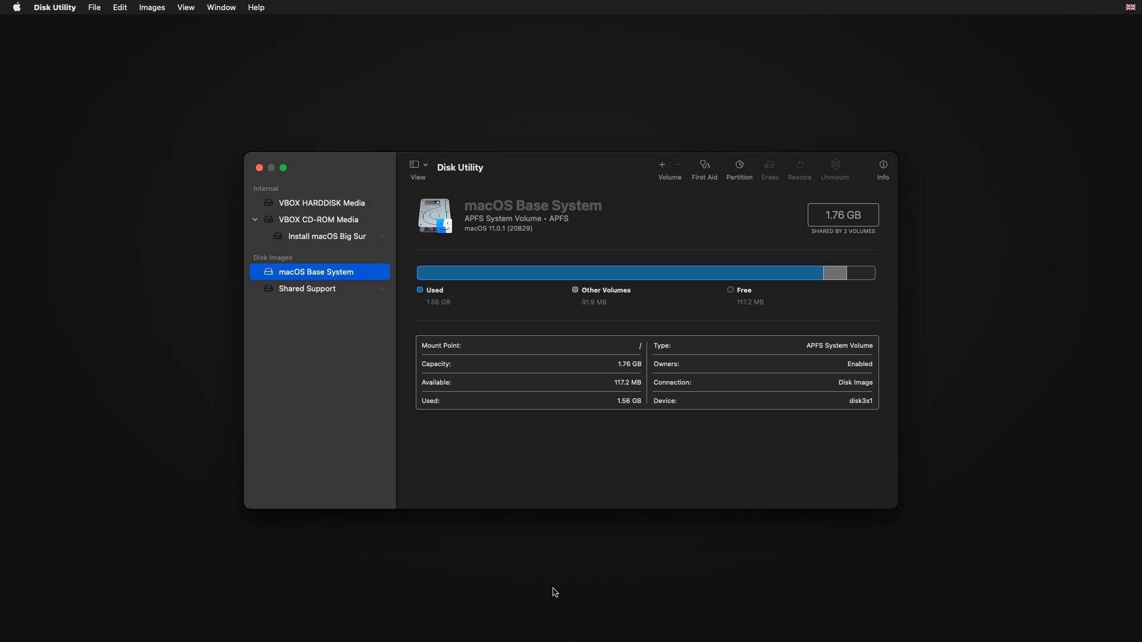
left_click(320, 205)
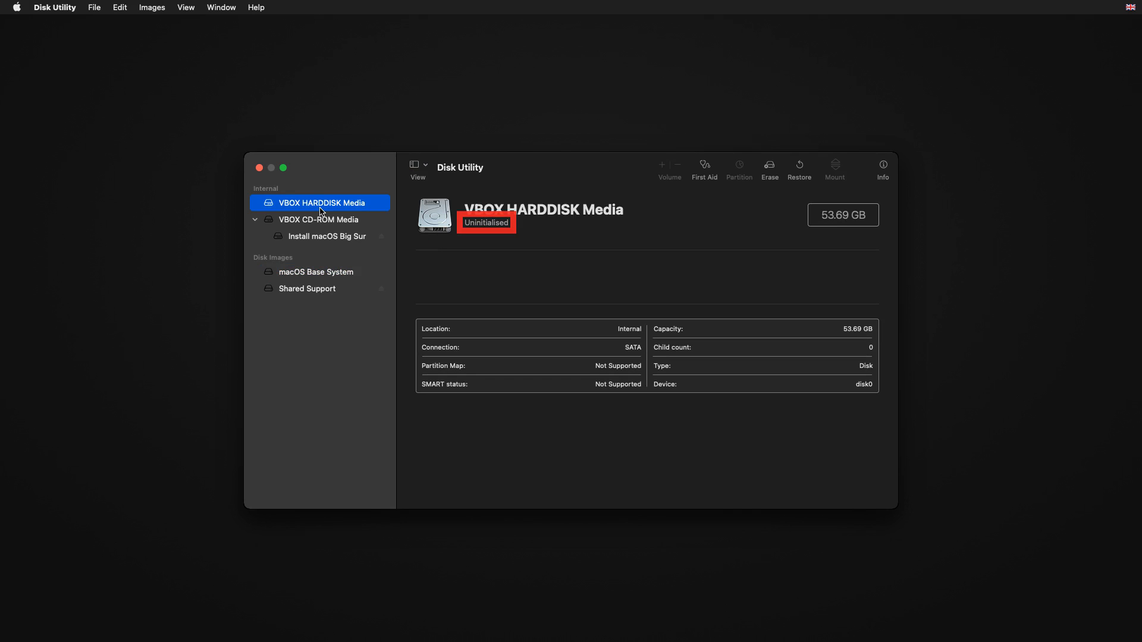
left_click(770, 168)
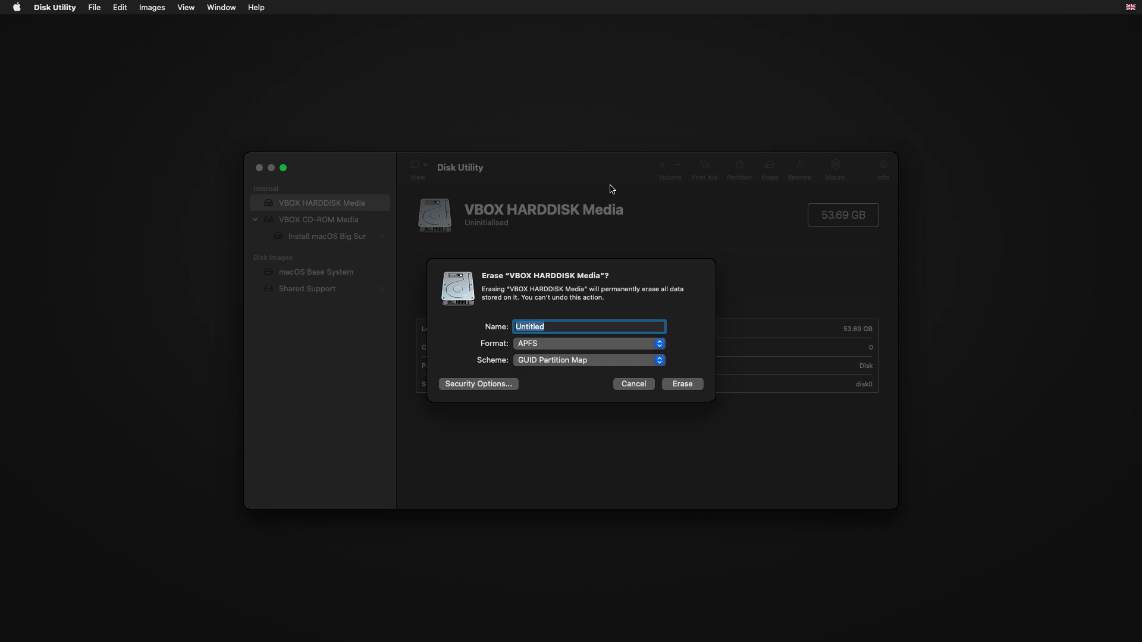
type("MacintoshHD")
left_click(682, 383)
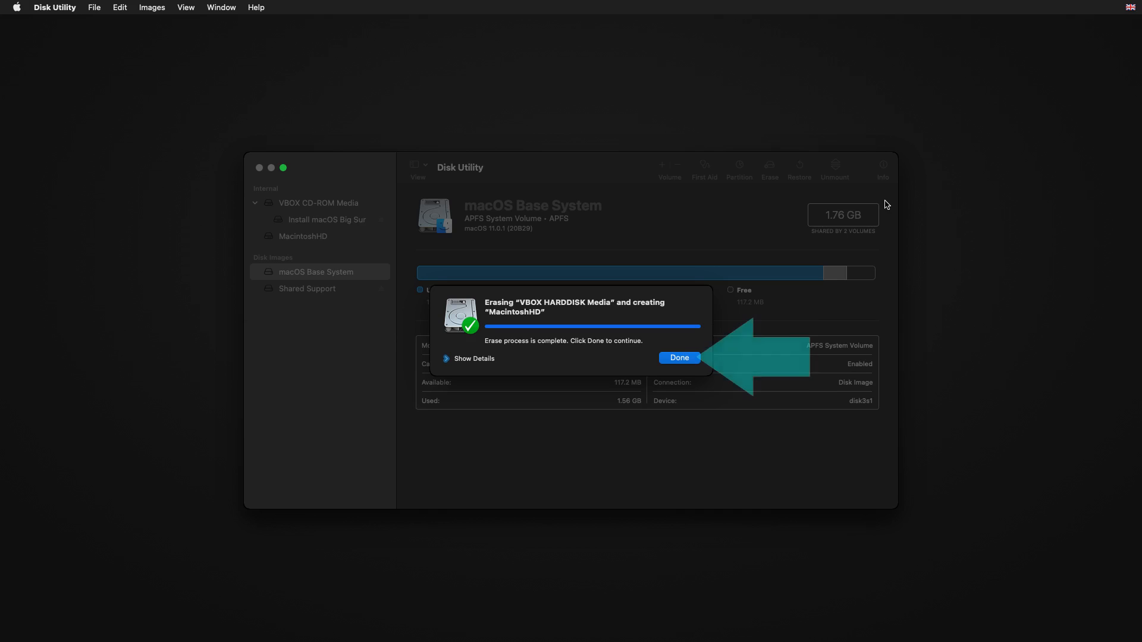
left_click(678, 358)
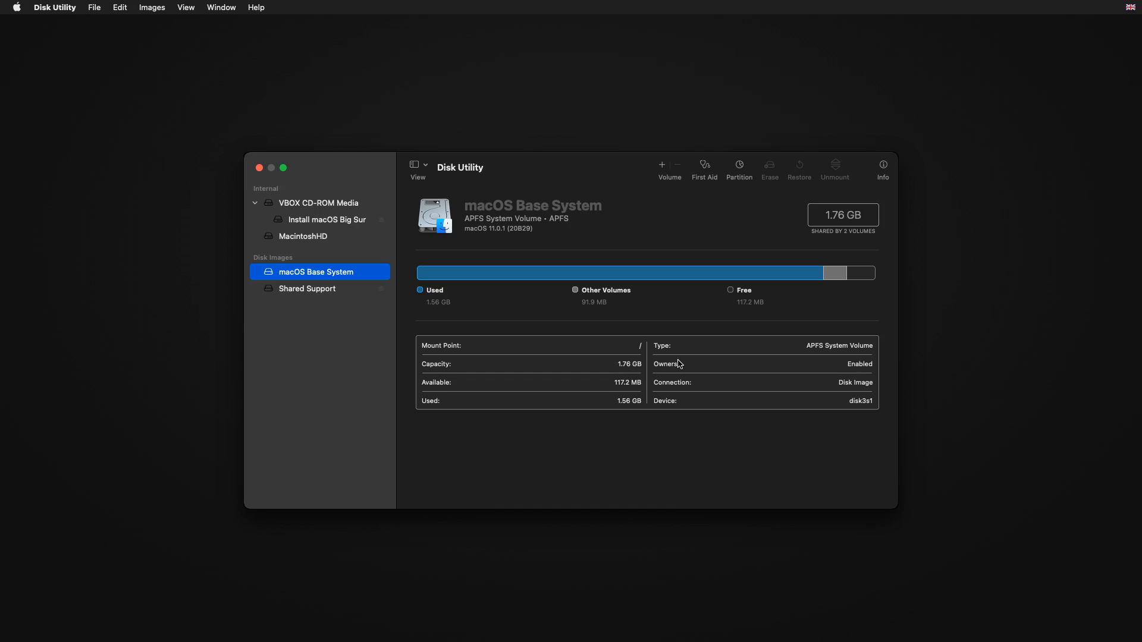
left_click(259, 167)
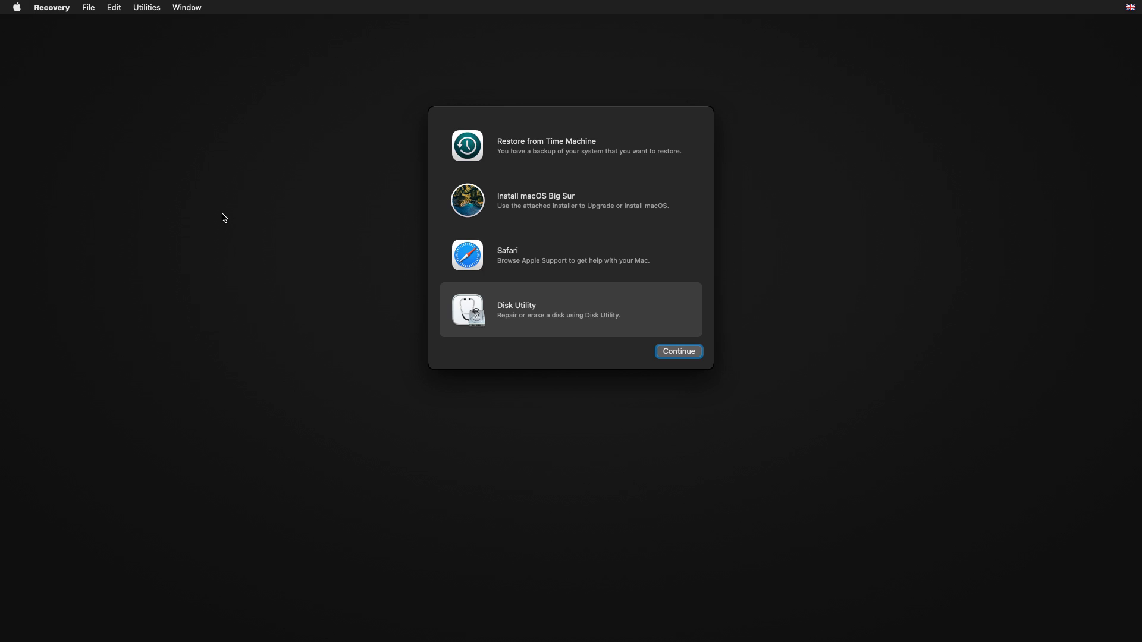
Start Install macOS Big Sur, agree to the software licence and install it on the MacintoshHD disk
left_click(643, 217)
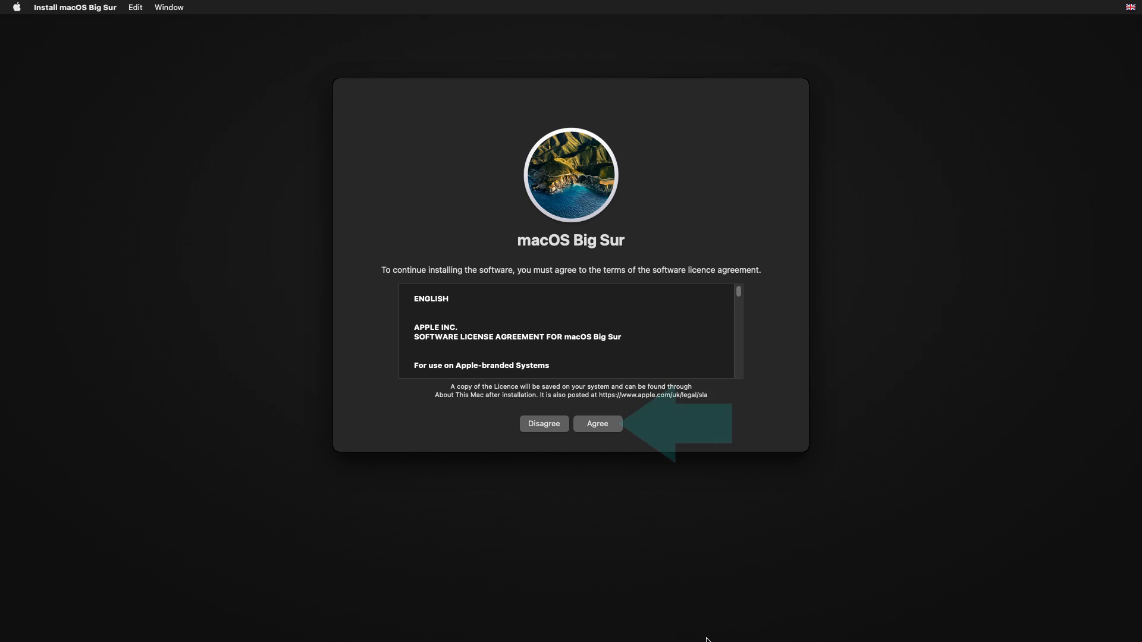
left_click(595, 424)
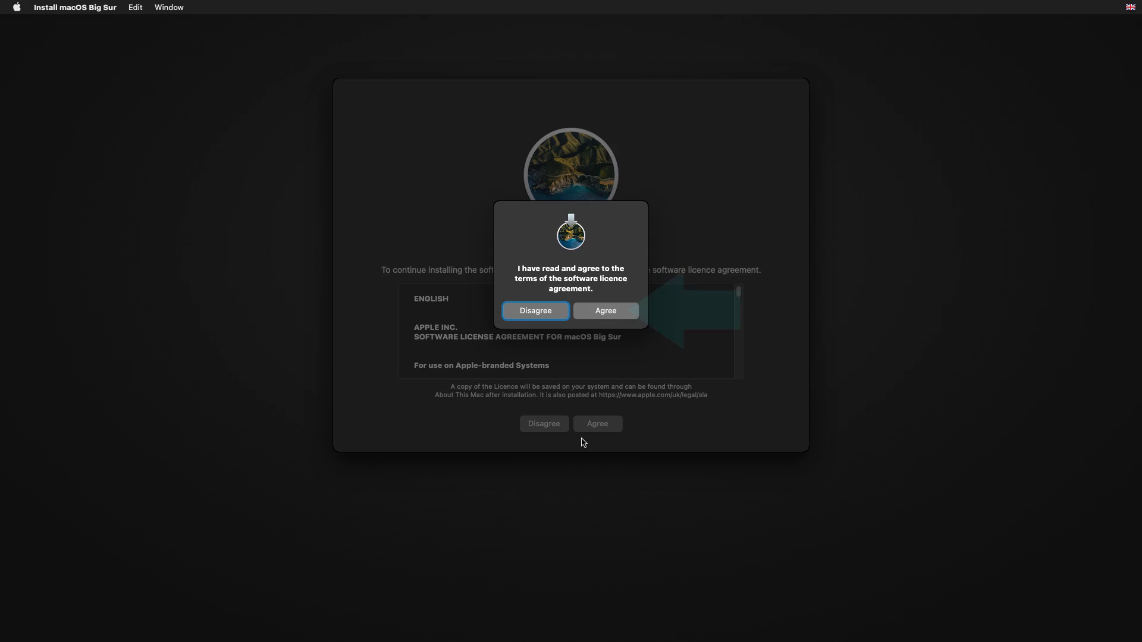
left_click(605, 310)
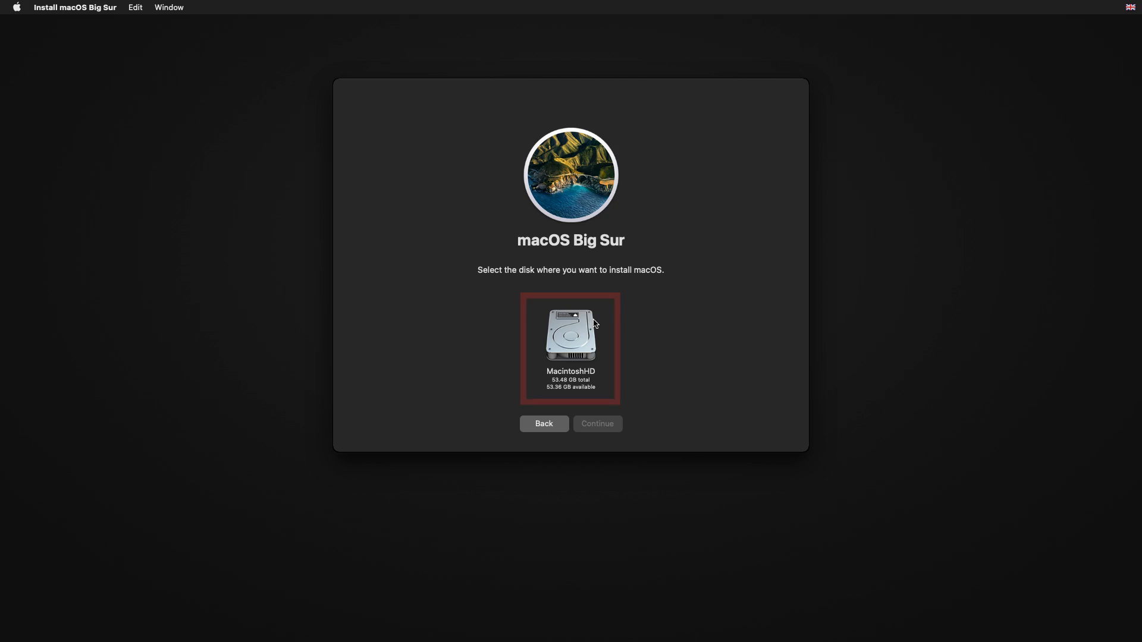
left_click(588, 338)
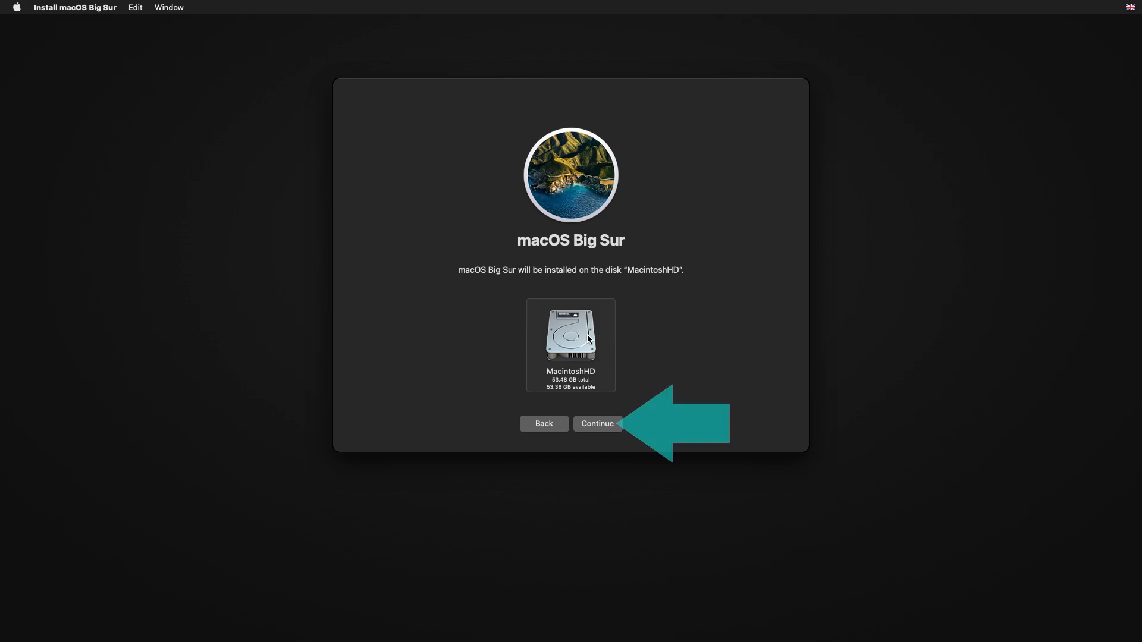
left_click(602, 428)
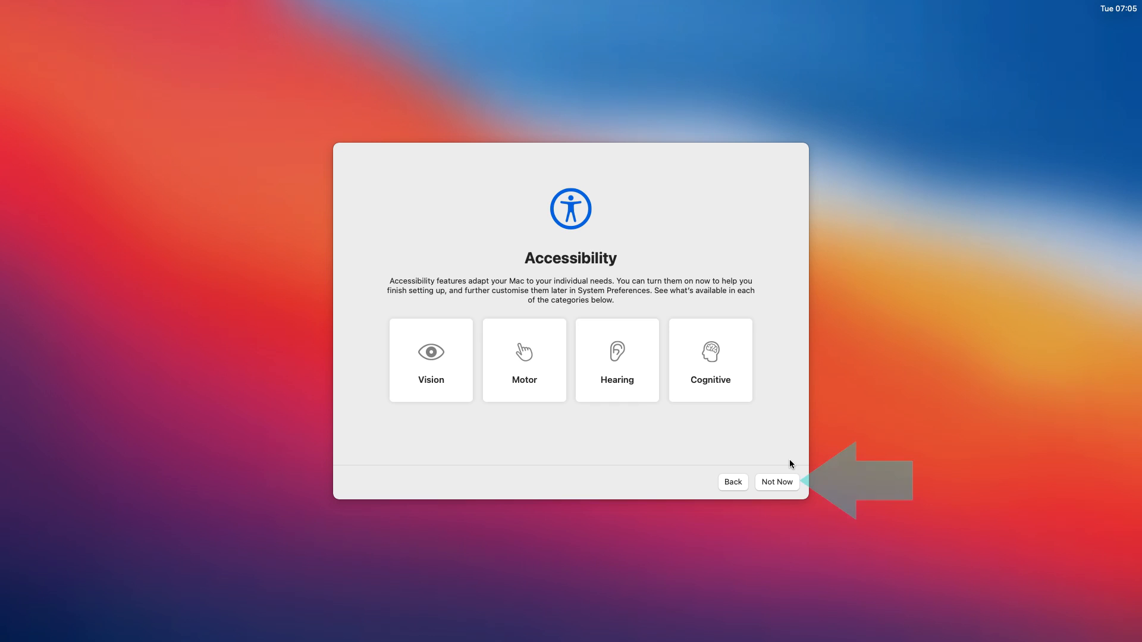
Skip the accessibility options, continue past Data & Privacy and decline transferring information with Migration Assistant
left_click(783, 482)
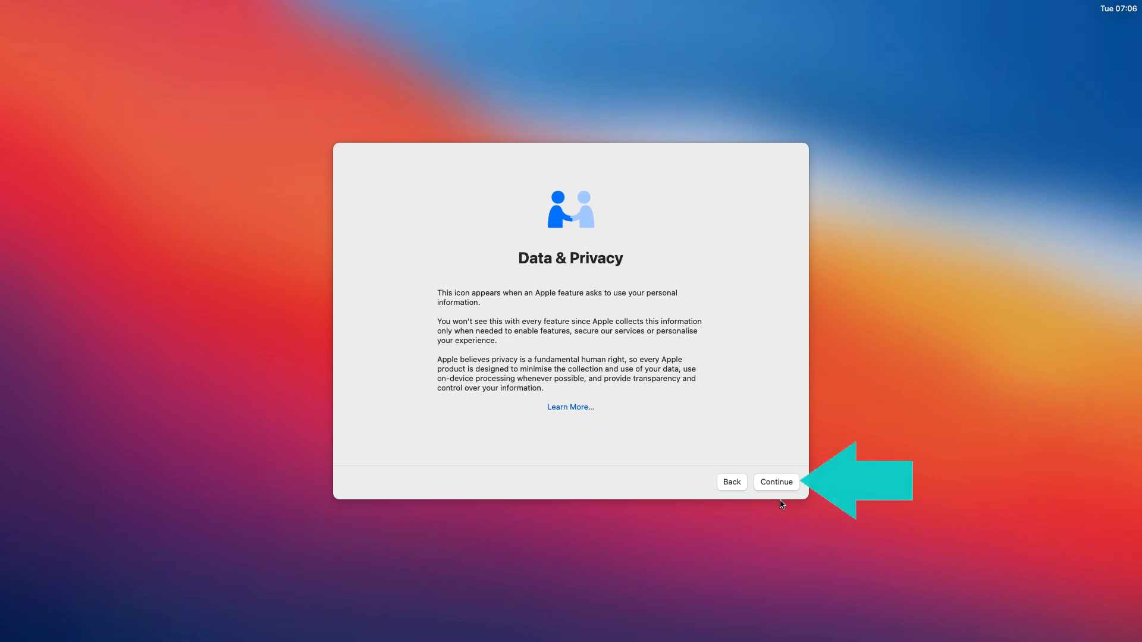
left_click(776, 482)
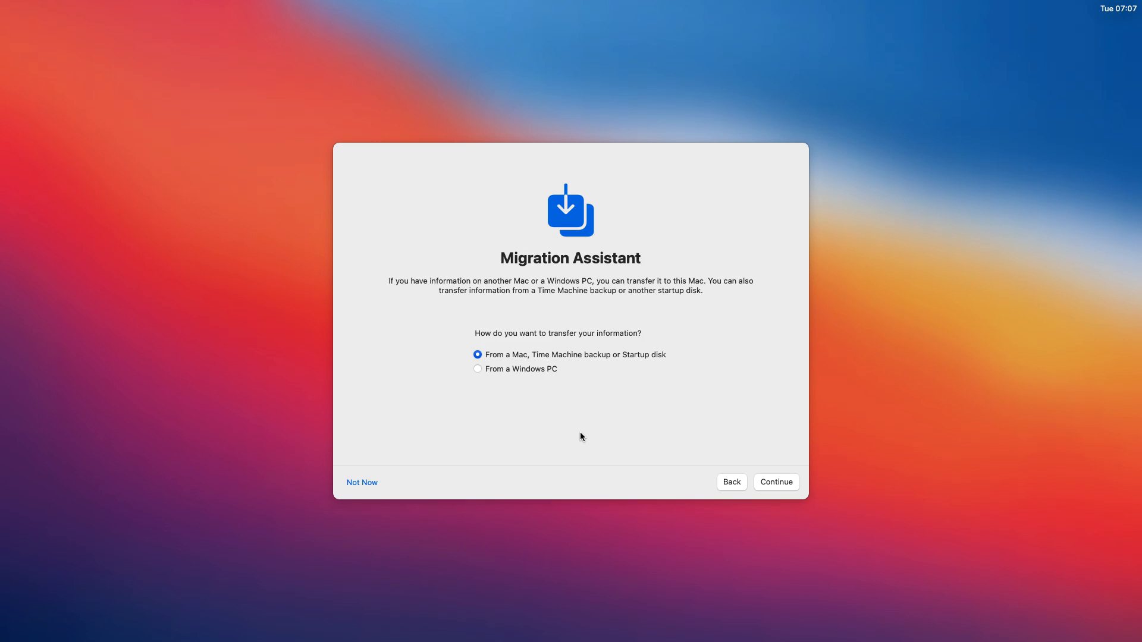
left_click(360, 482)
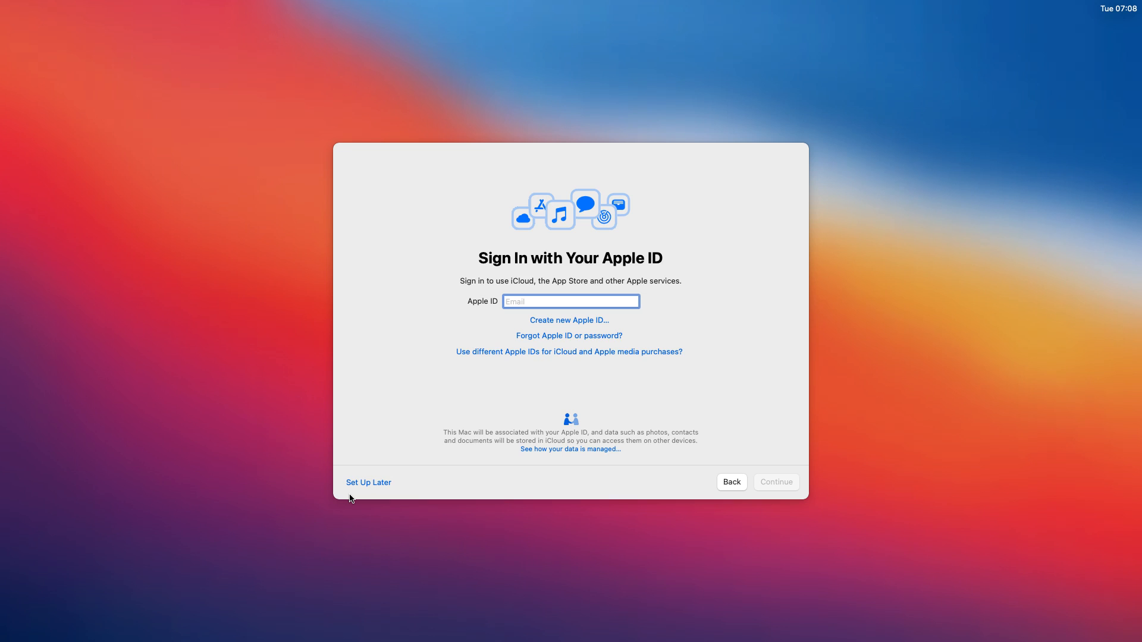
Skip signing in with an Apple ID and agree to the macOS Software Licence Agreement
left_click(368, 482)
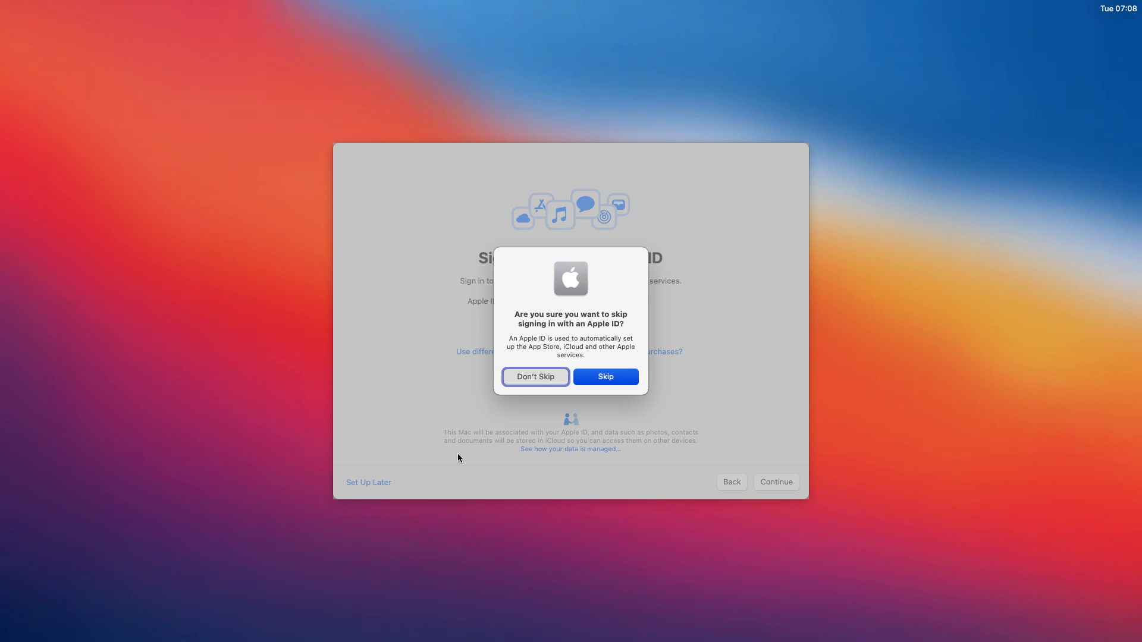
left_click(605, 376)
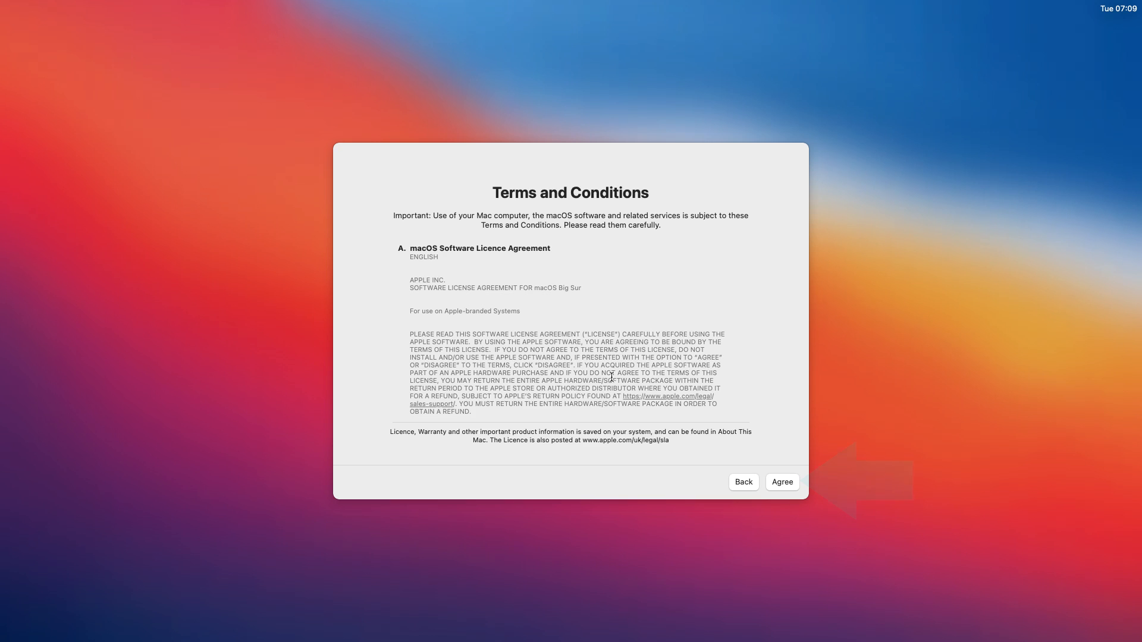
left_click(773, 484)
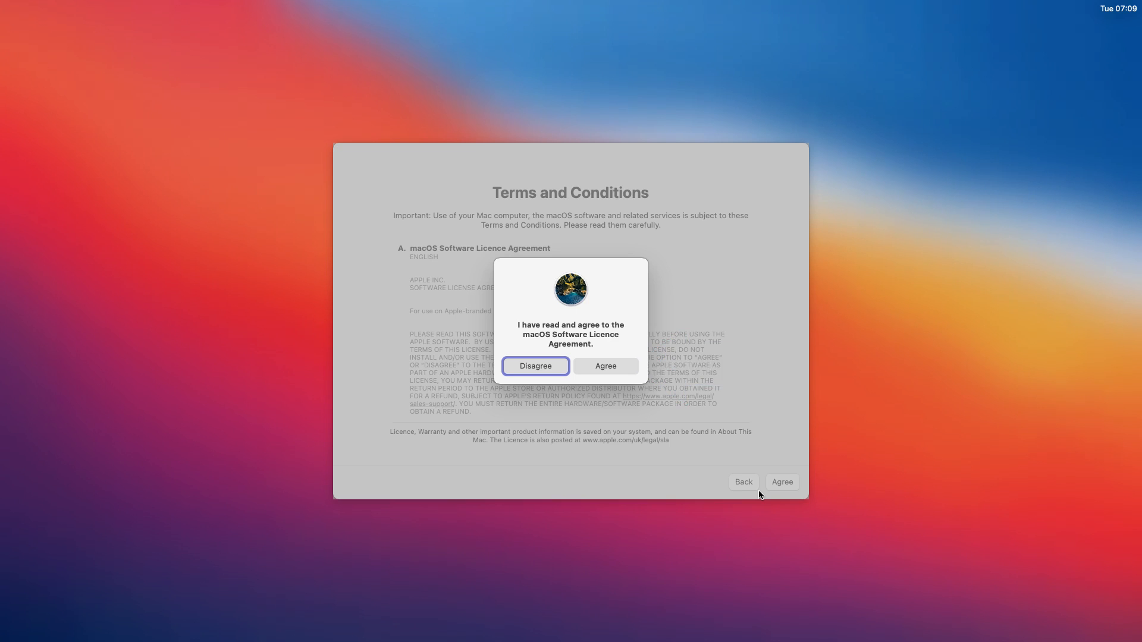
left_click(622, 364)
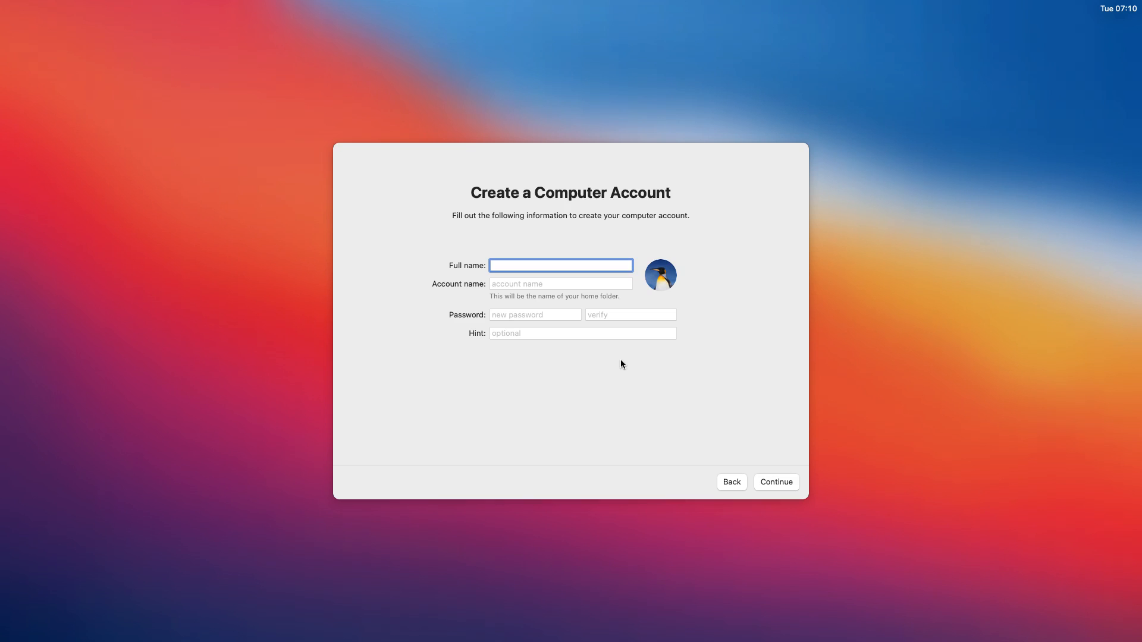
Create the computer account with the full name TFF and the account name tff
type("TFF")
left_click(580, 313)
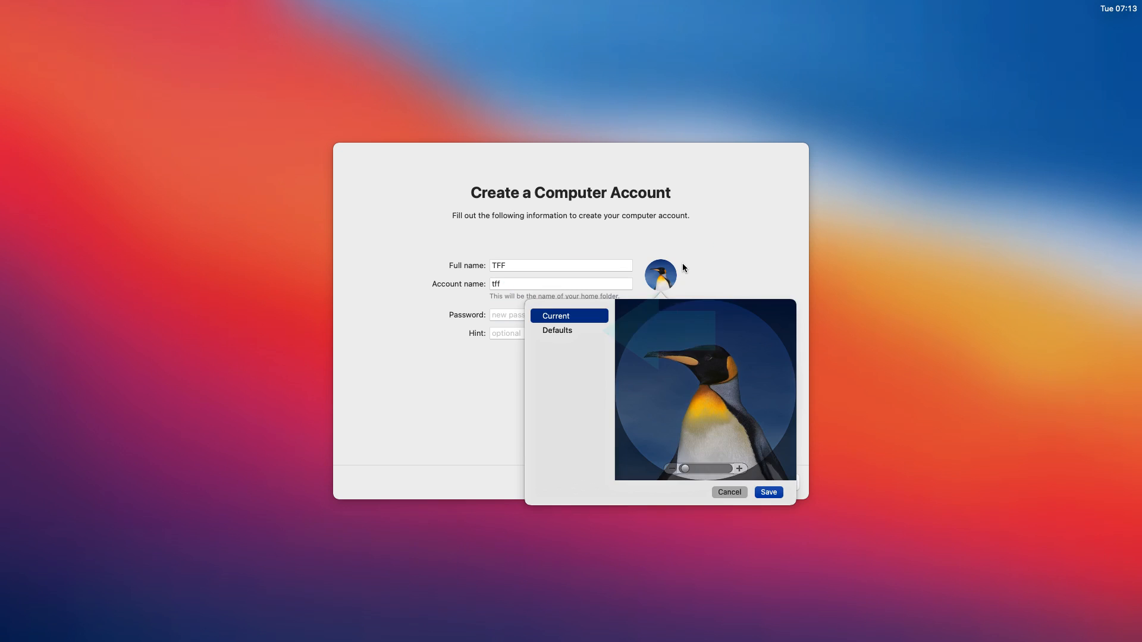
key("Down")
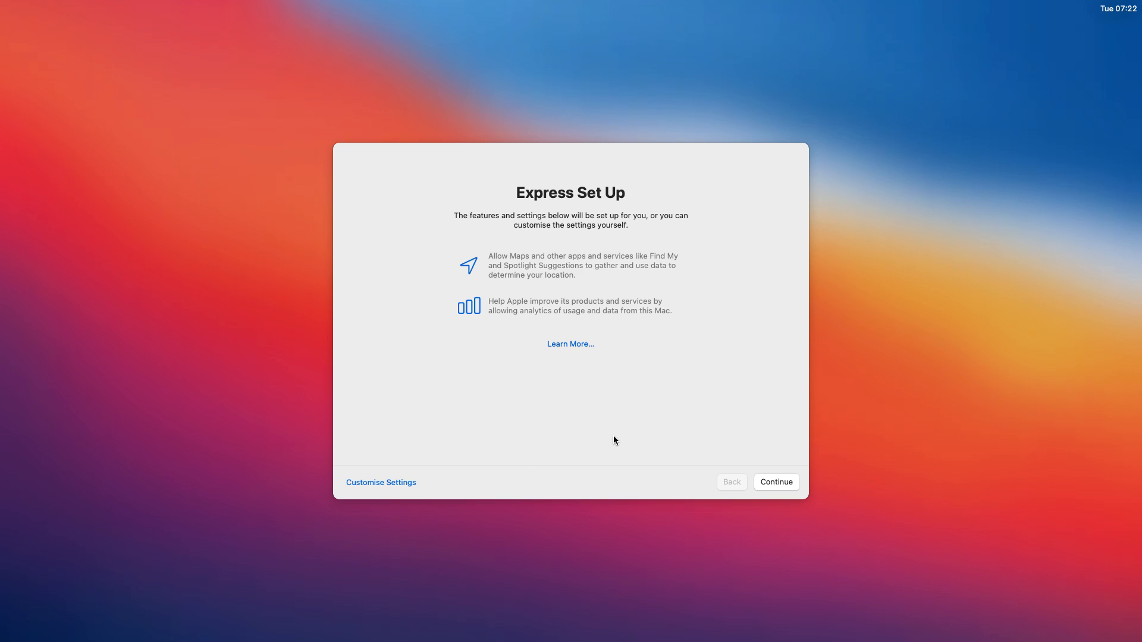
Customise the express settings, leaving Location Services disabled and turning off sharing Mac Analytics with Apple
left_click(398, 483)
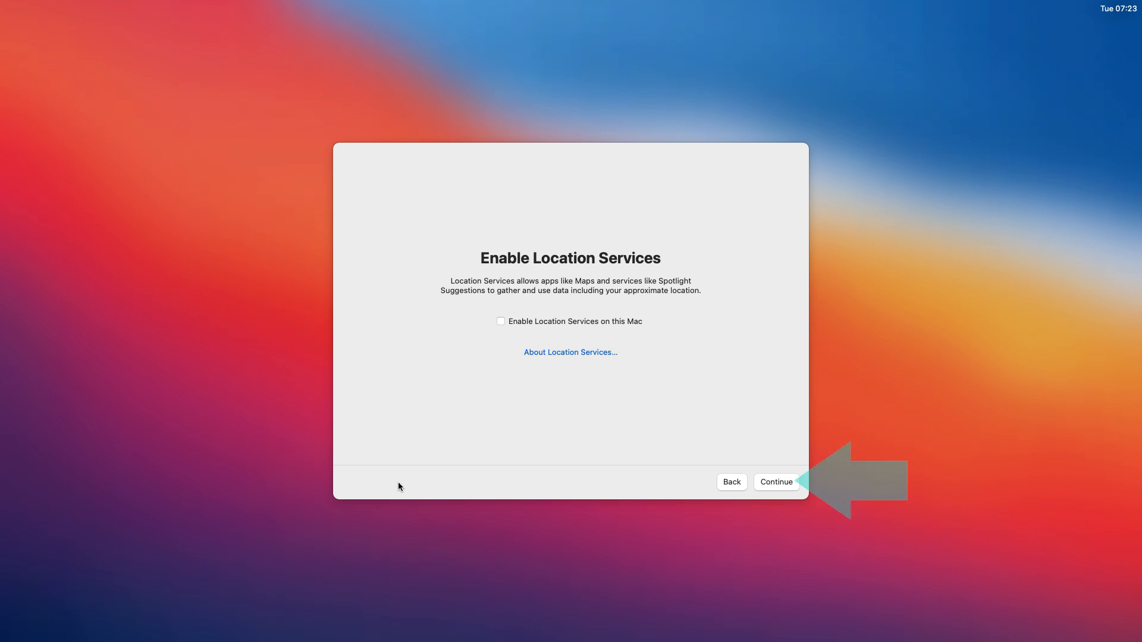
left_click(790, 487)
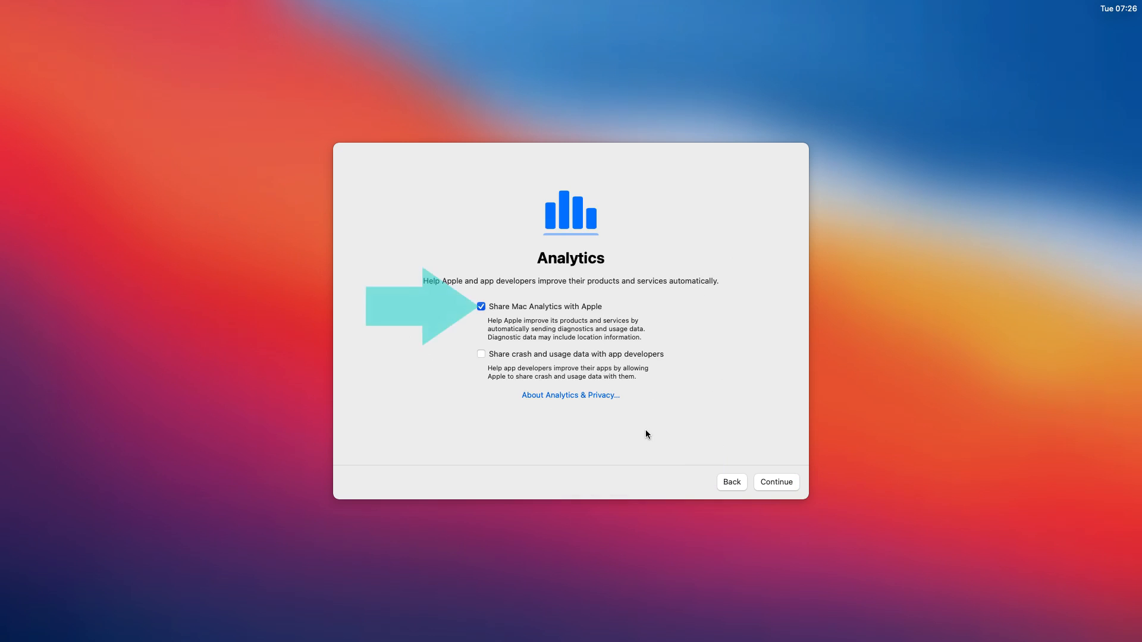
left_click(481, 307)
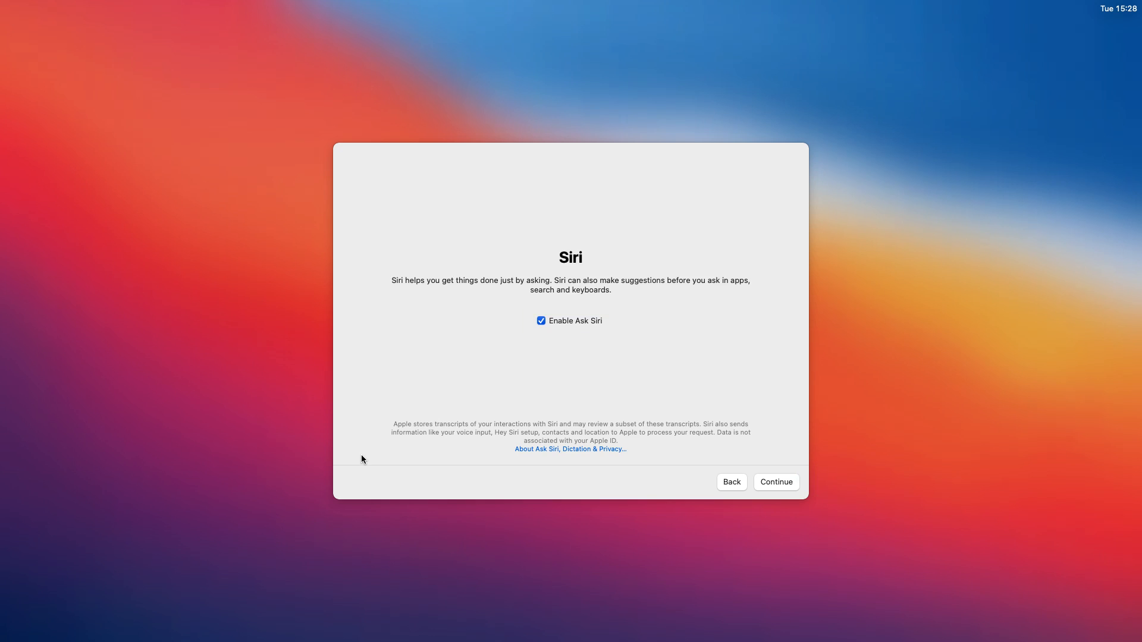
Continue with Ask Siri enabled, choose Not Now for sharing audio recordings and keep the Light appearance
left_click(765, 479)
left_click(526, 298)
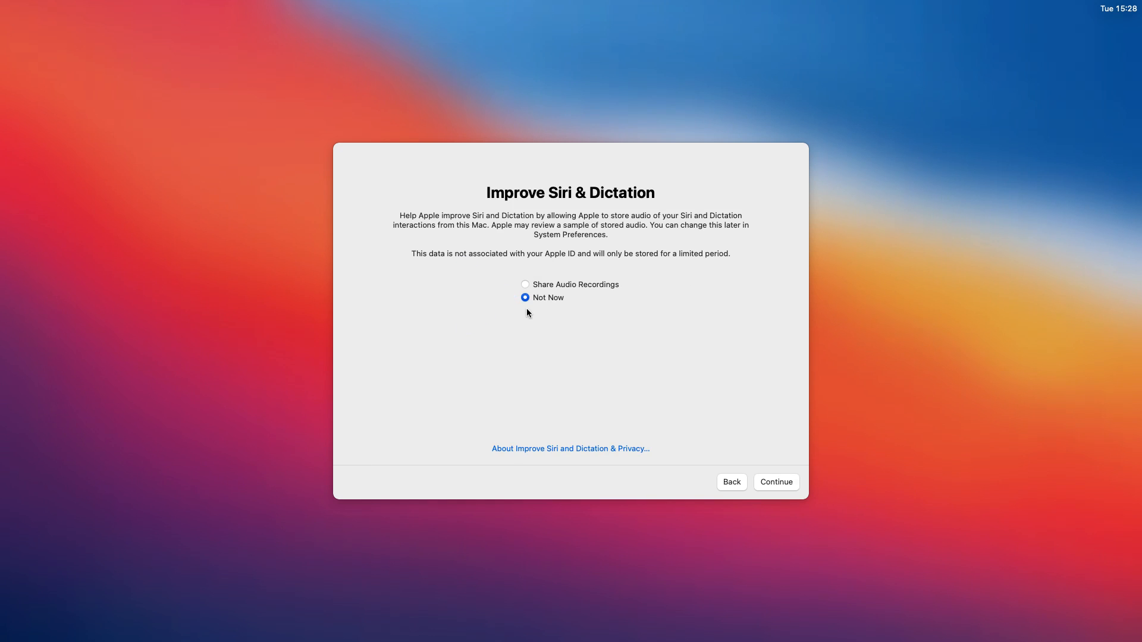
left_click(783, 482)
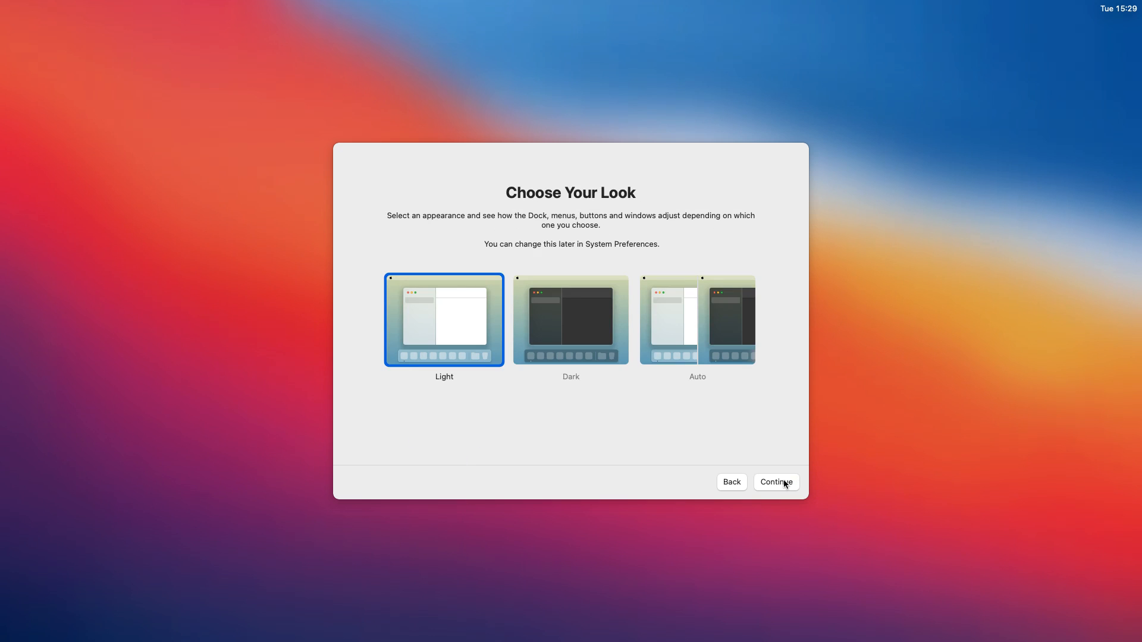
left_click(783, 482)
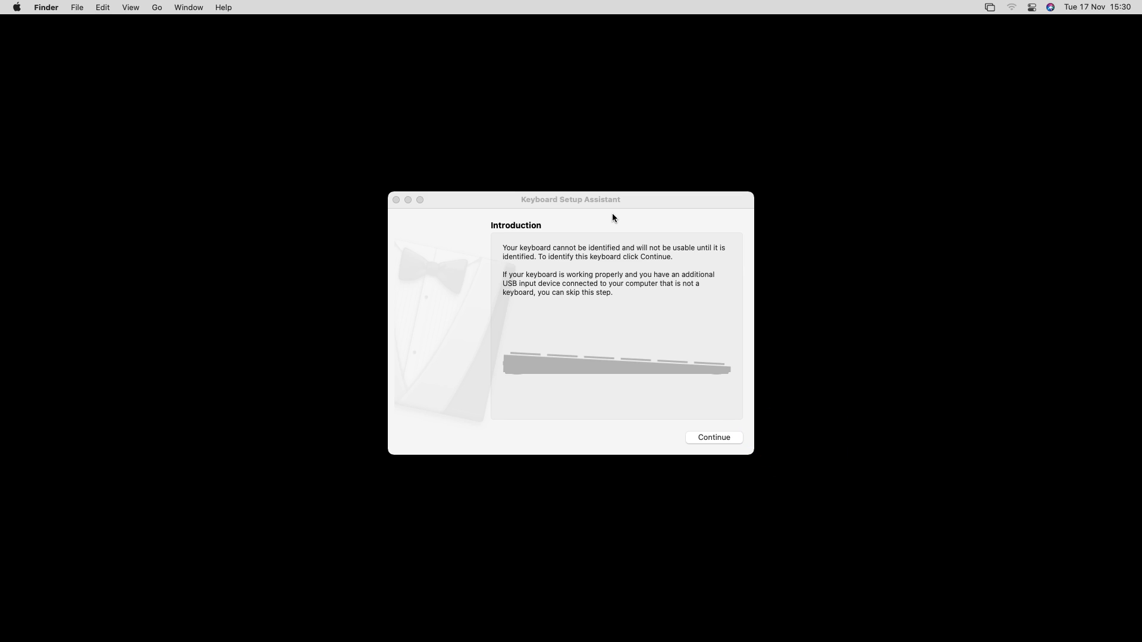
Identify the keyboard in Keyboard Setup Assistant and accept the ISO (European) type
left_click(703, 440)
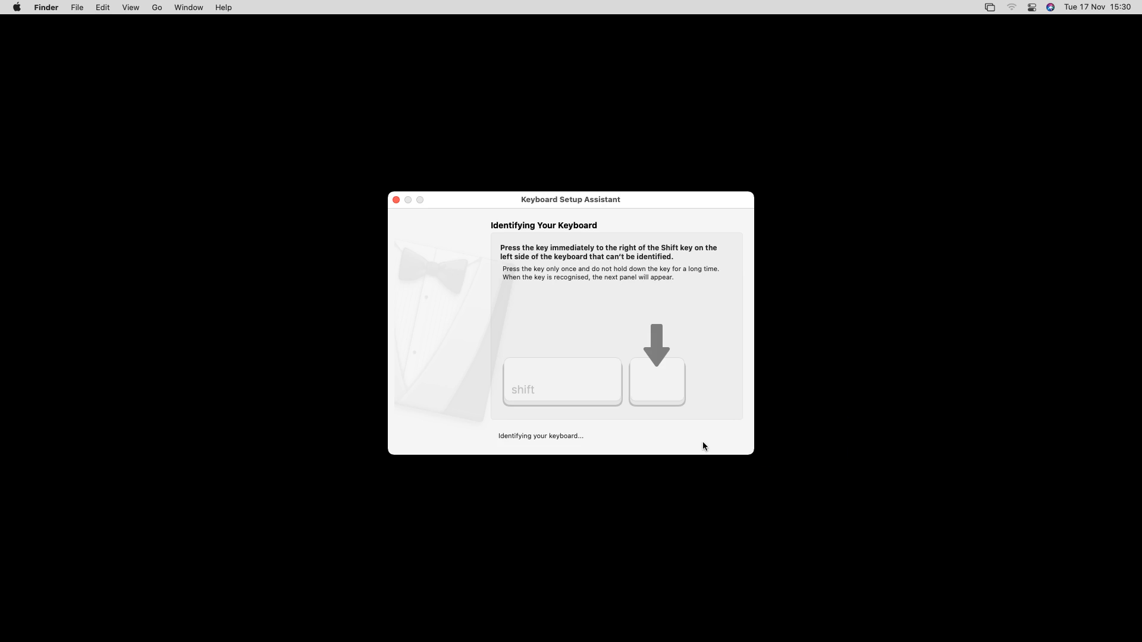
key("grave")
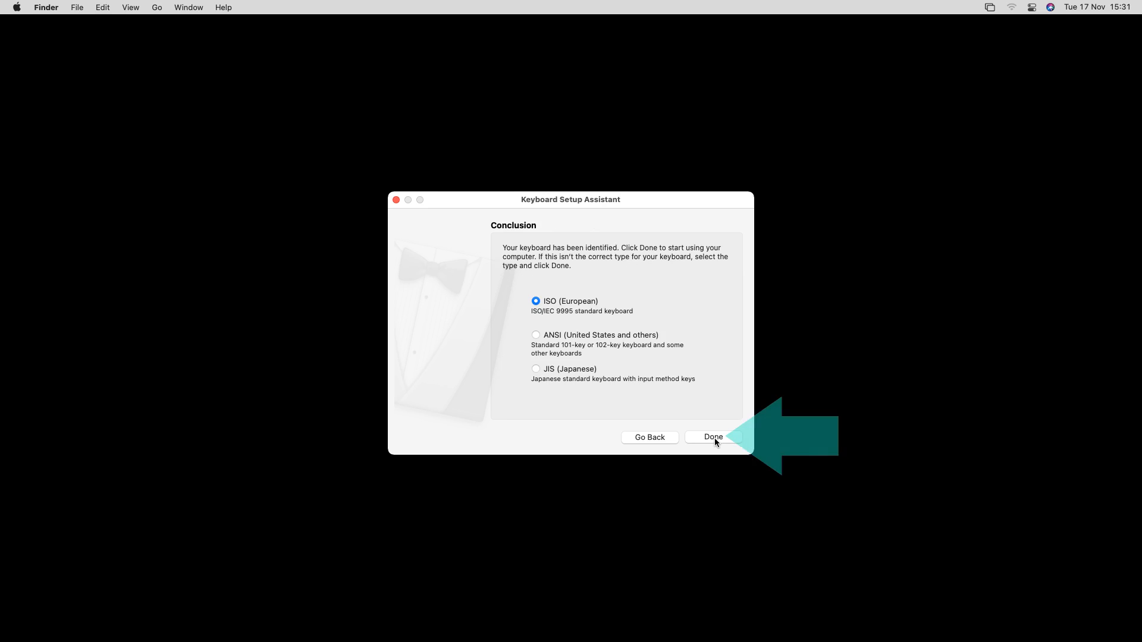
left_click(715, 437)
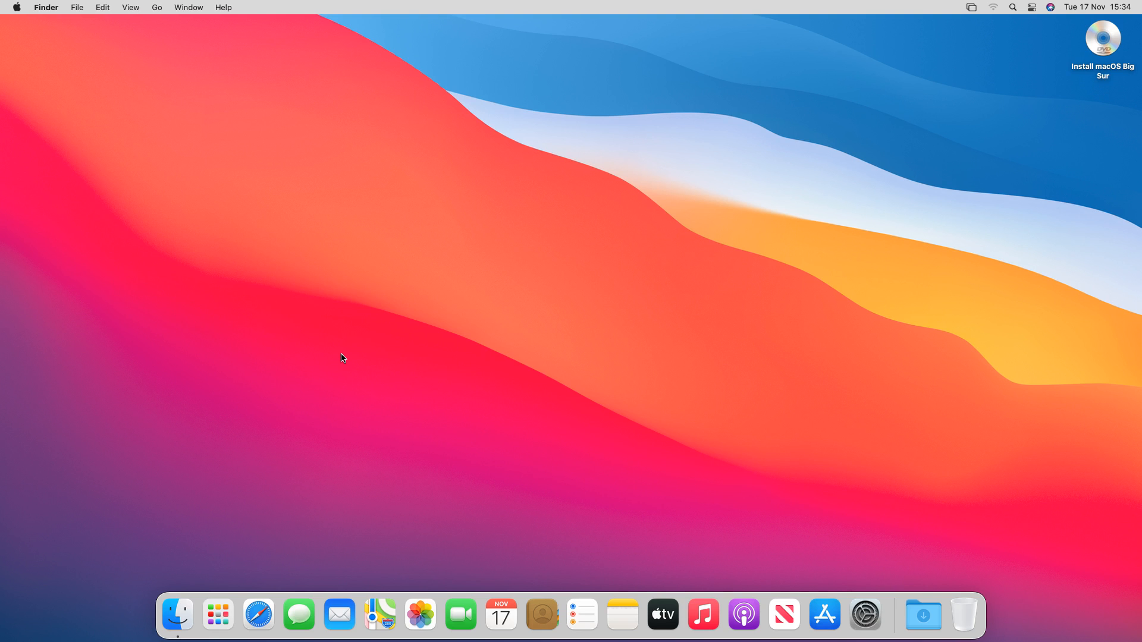
Show the available actions for the Install macOS Big Sur disc on the desktop
right_click(1086, 54)
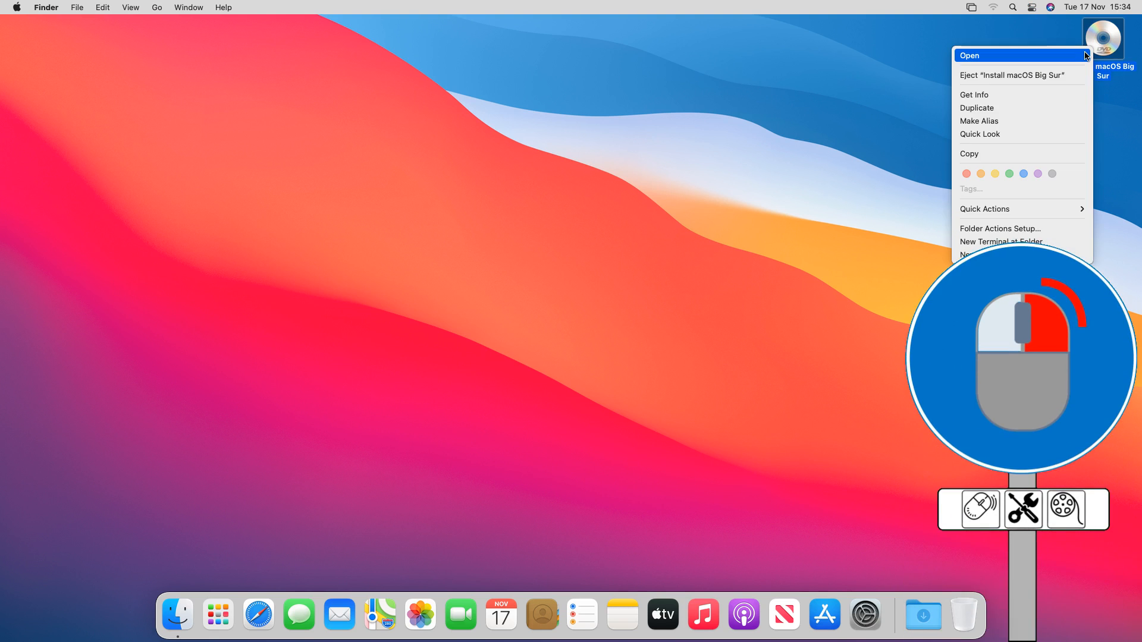